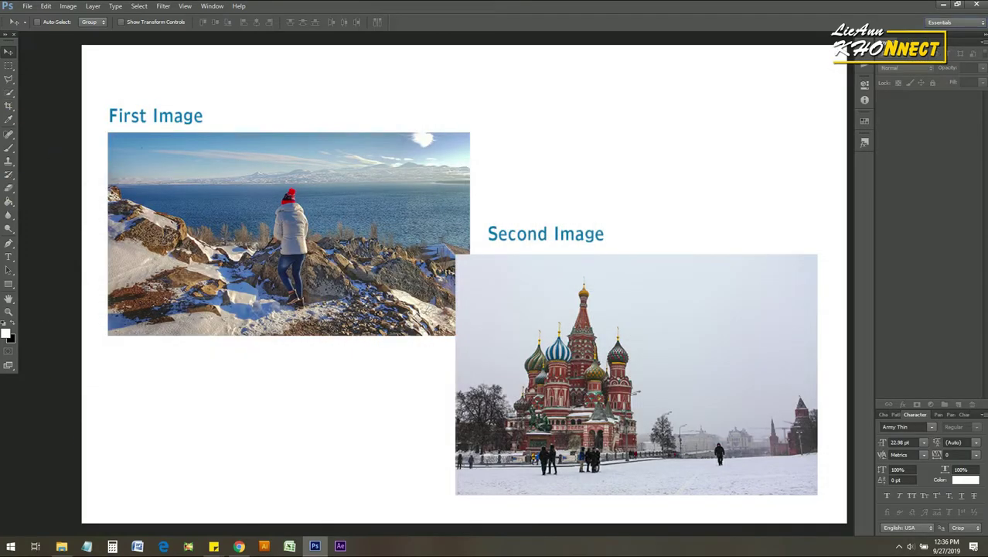
- Show the source photos folder as Large icons and drag the hiker JPG into Photoshop
left_click(62, 546)
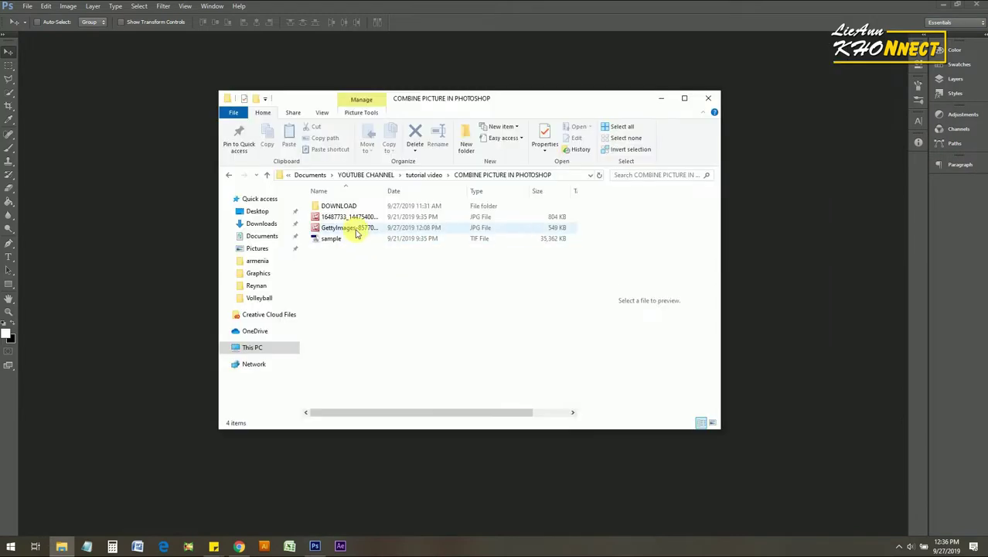
right_click(370, 306)
mouse_move(426, 314)
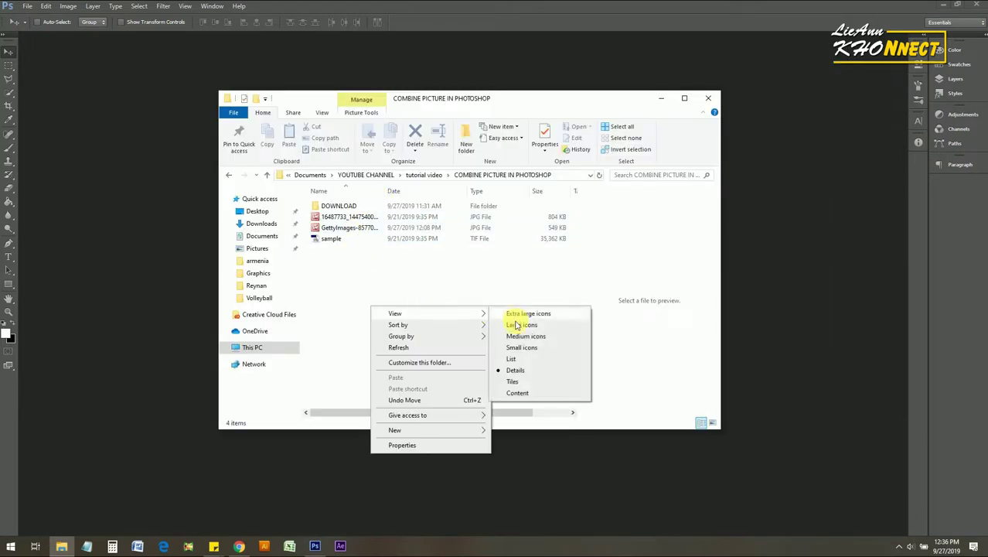
left_click(516, 323)
left_click(405, 225)
left_click_drag(405, 224, 182, 238)
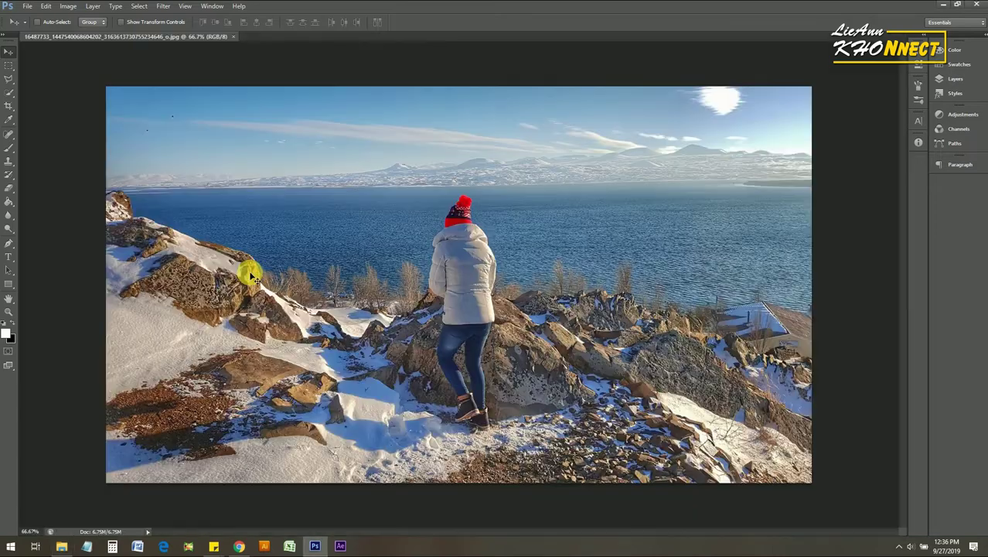
- Convert the Background into Layer 0 and test-move it, leaving it filling the canvas
key("F7")
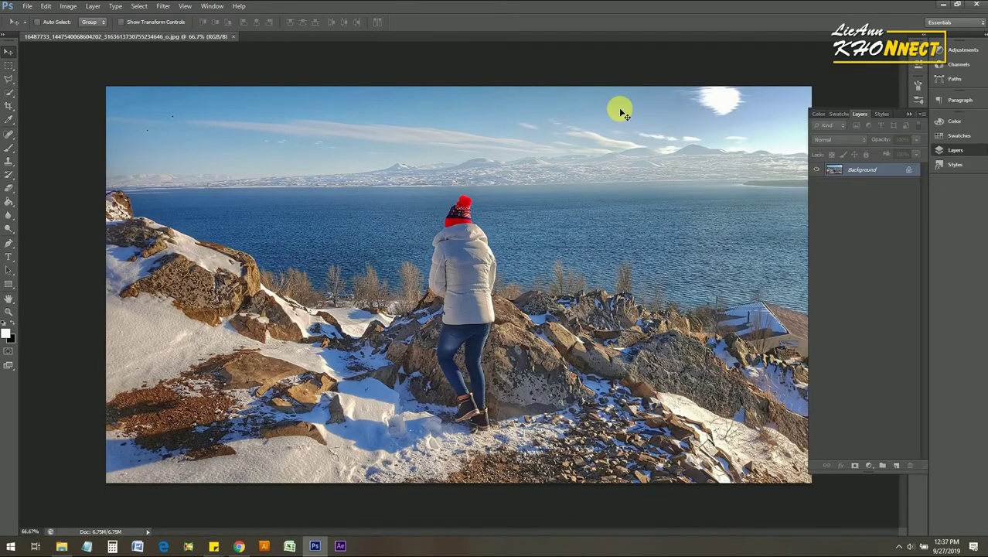
double_click(867, 174)
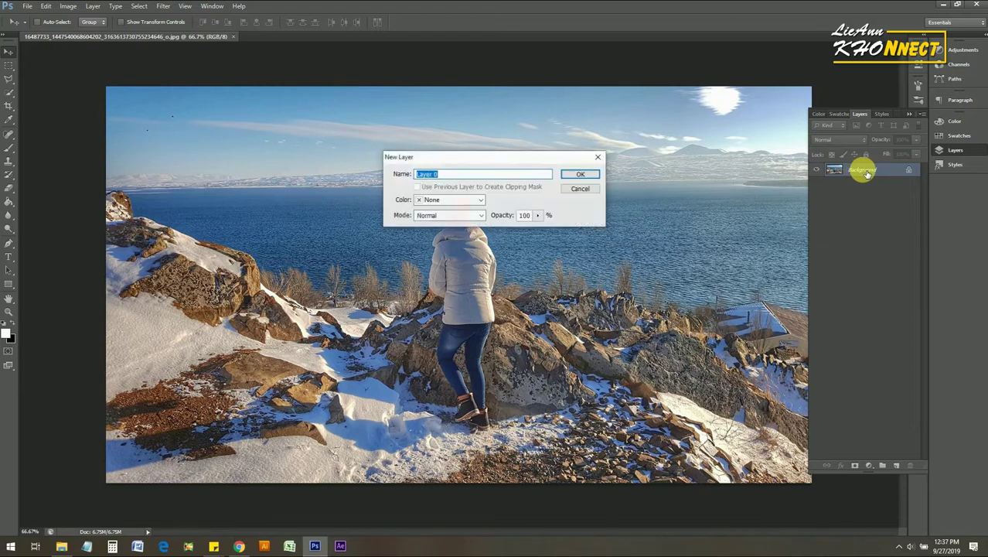
left_click(577, 176)
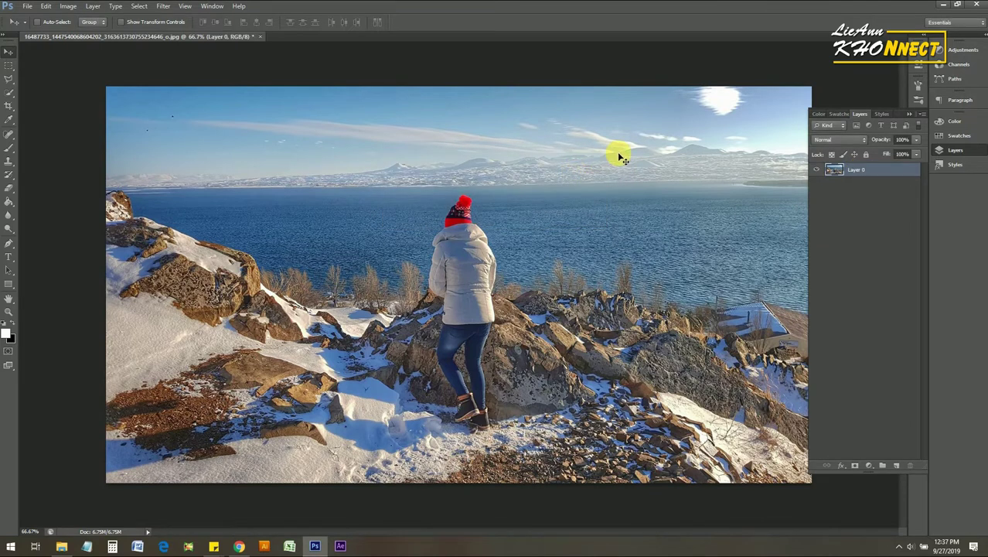
left_click_drag(171, 160, 342, 137)
left_click_drag(379, 170, 503, 245)
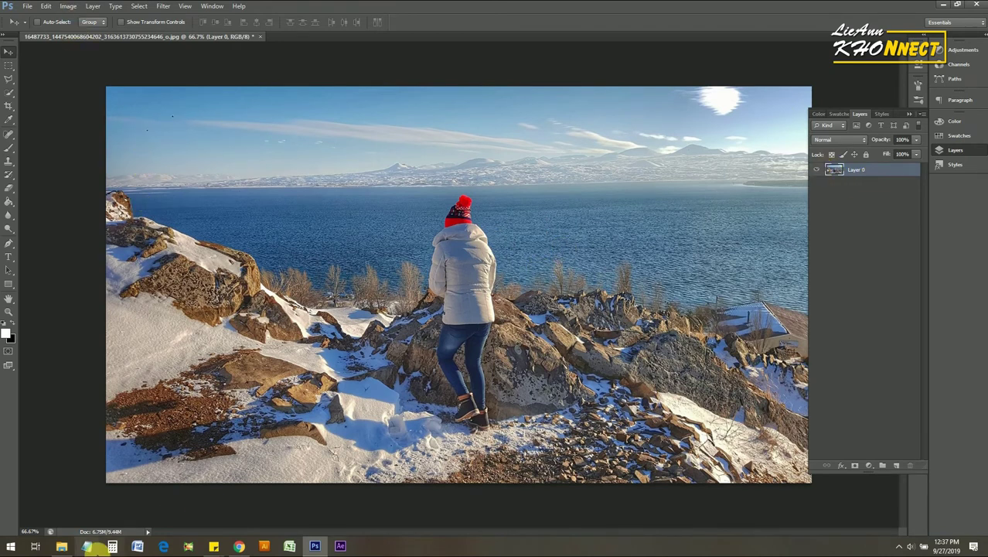
left_click(62, 546)
- Place the GettyImages St Basil's photo over the hiker, scale it up to about 69%, and commit
left_click_drag(469, 225, 178, 199)
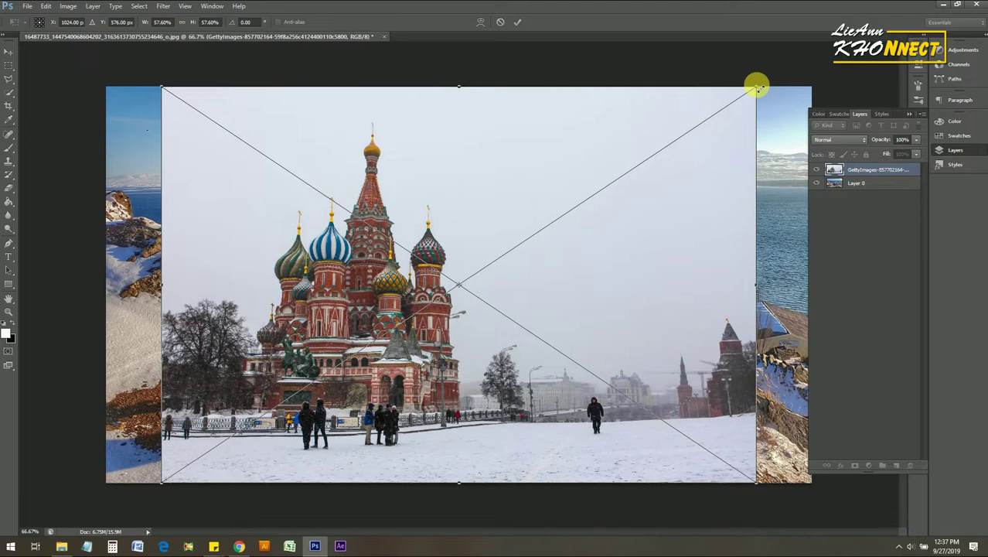
left_click_drag(757, 87, 822, 56)
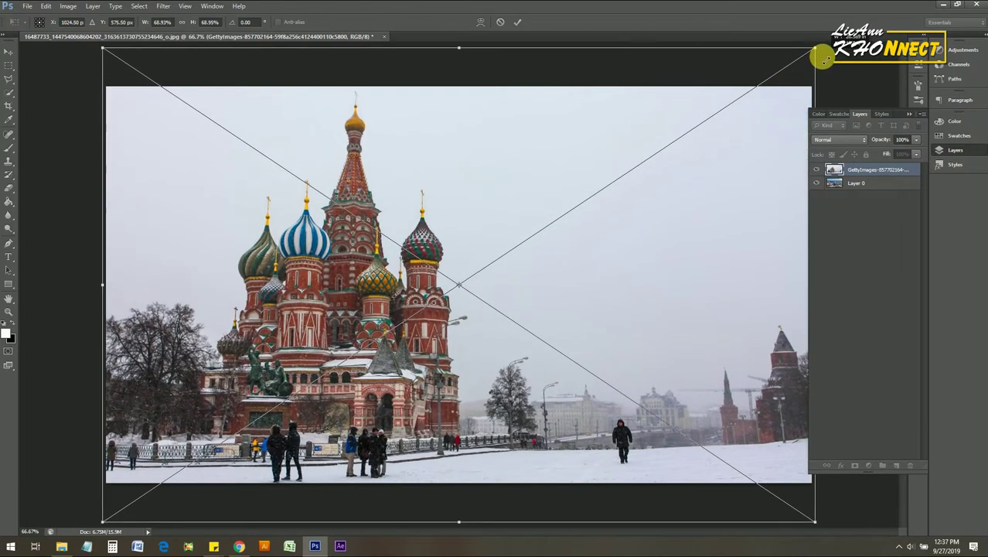
left_click(517, 22)
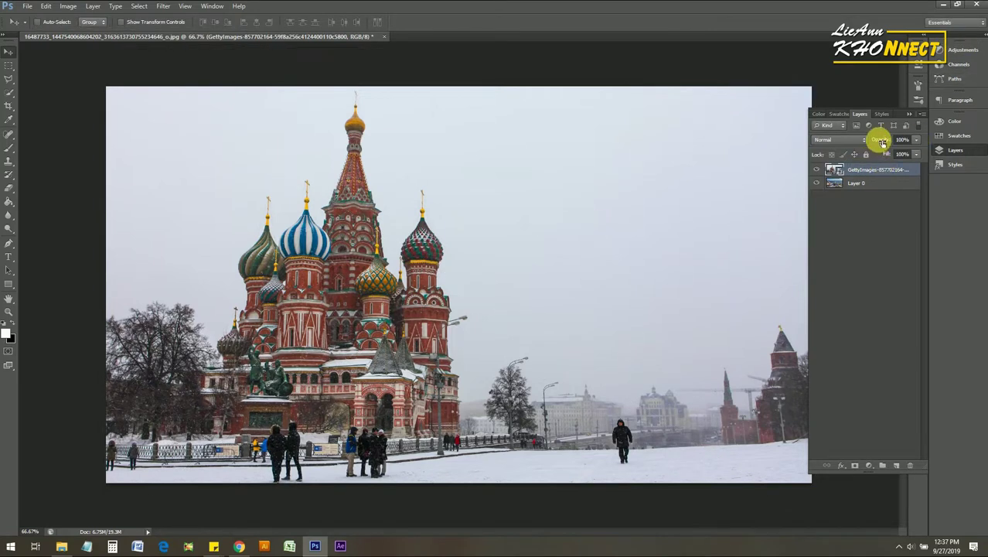
- With the cathedral temporarily see-through, shift it up and Layer 0 down, then restore 100% opacity
left_click_drag(880, 140, 883, 142)
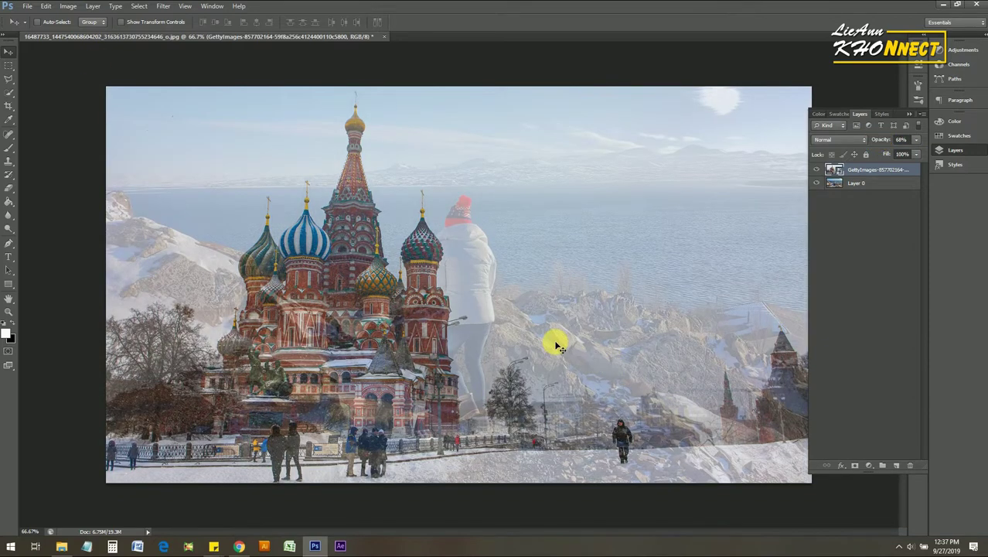
left_click_drag(530, 269, 536, 152)
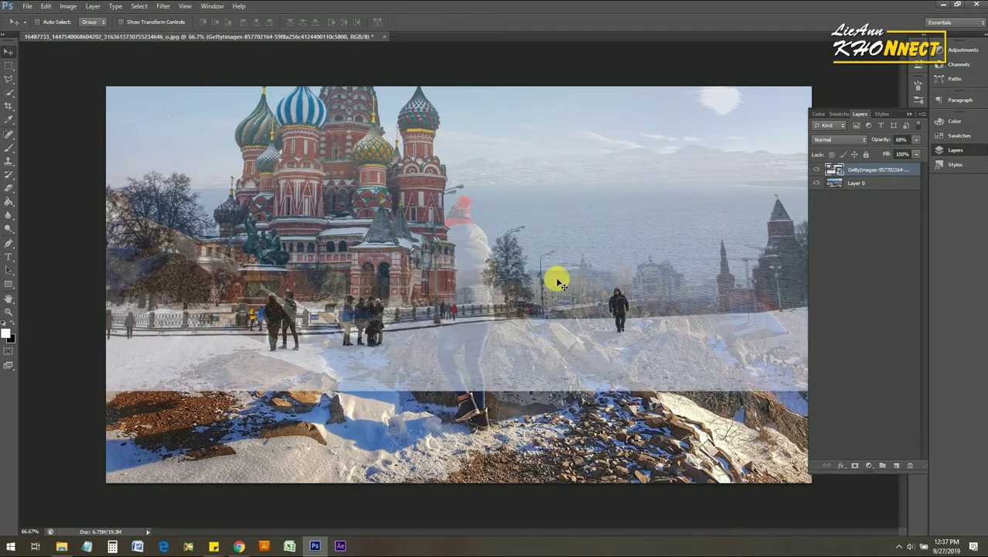
left_click_drag(563, 249, 563, 248)
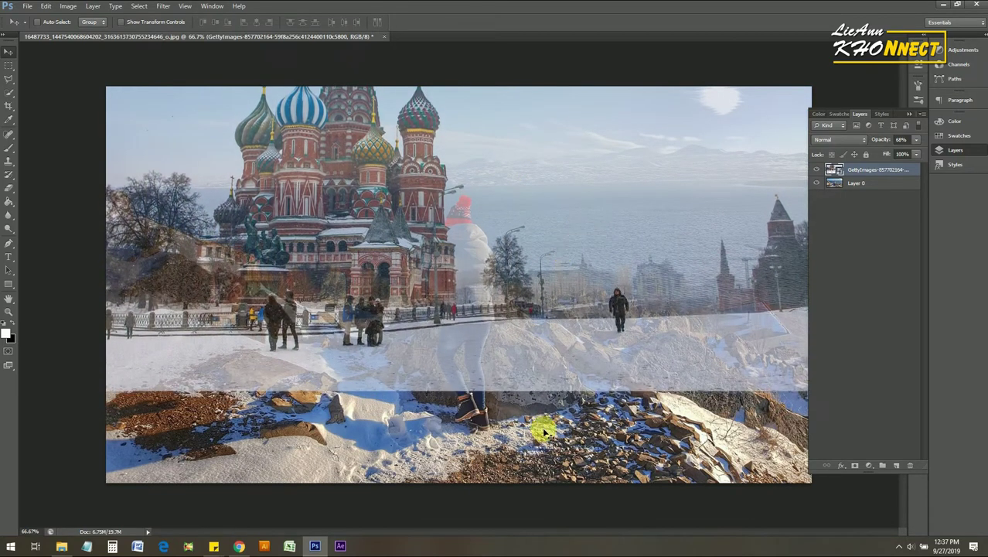
left_click(588, 402, "ctrl")
left_click_drag(588, 403, 588, 417)
left_click(826, 168)
mouse_move(537, 217)
left_mouse_down()
mouse_move(532, 188)
mouse_move(533, 205)
left_mouse_up()
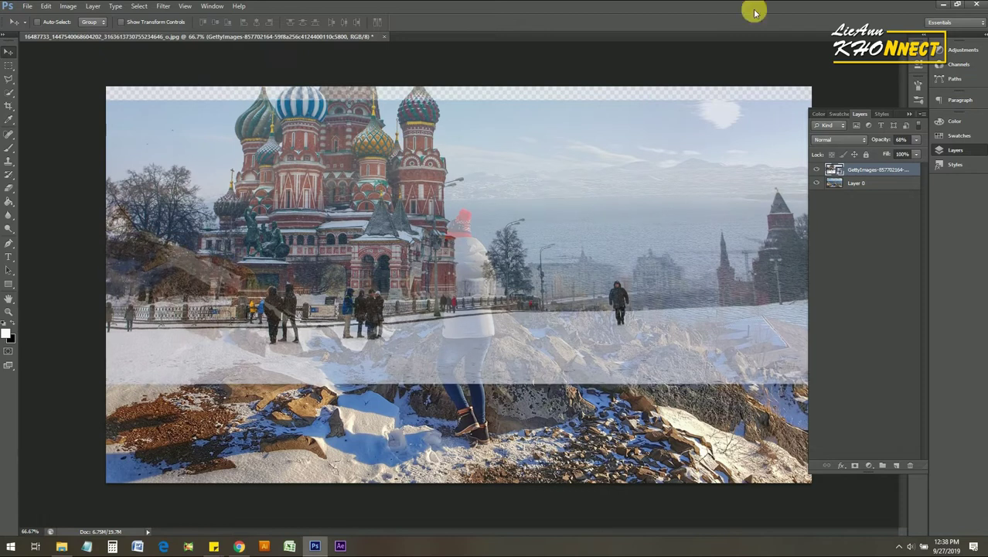
left_click_drag(885, 145, 978, 146)
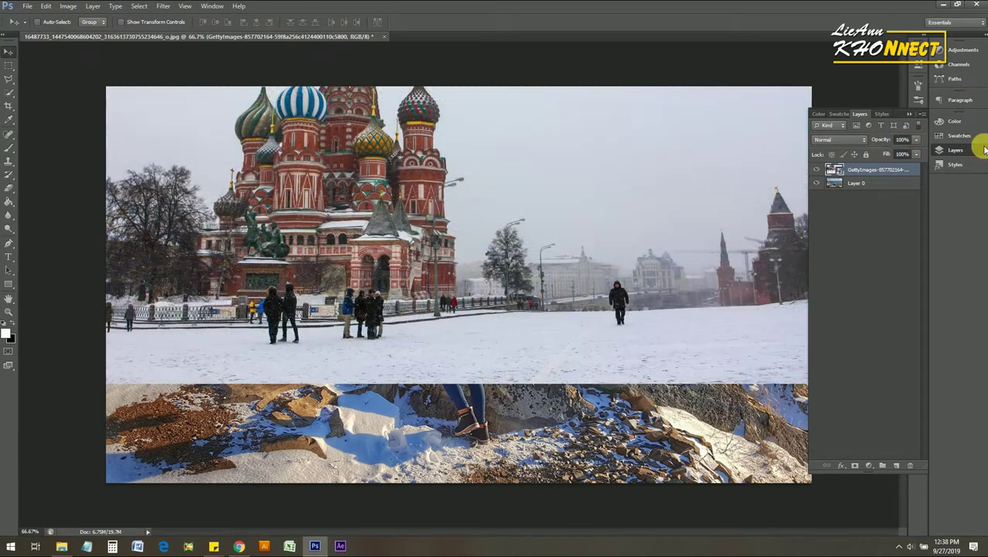
left_click(916, 183)
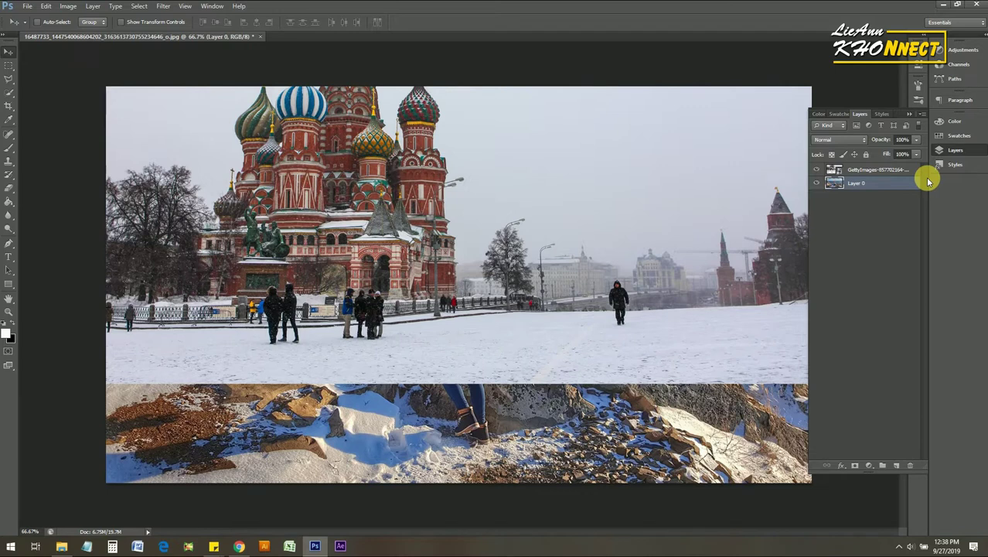
- Try dragging the cathedral layer below Layer 0, then turn off its eye and select Layer 0
left_click_drag(876, 172, 855, 205)
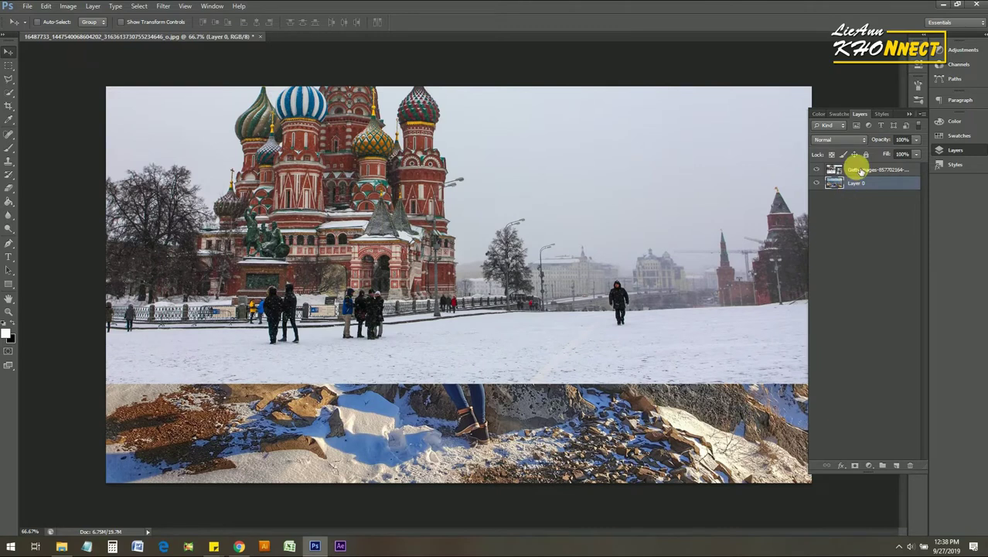
left_click_drag(861, 170, 858, 203)
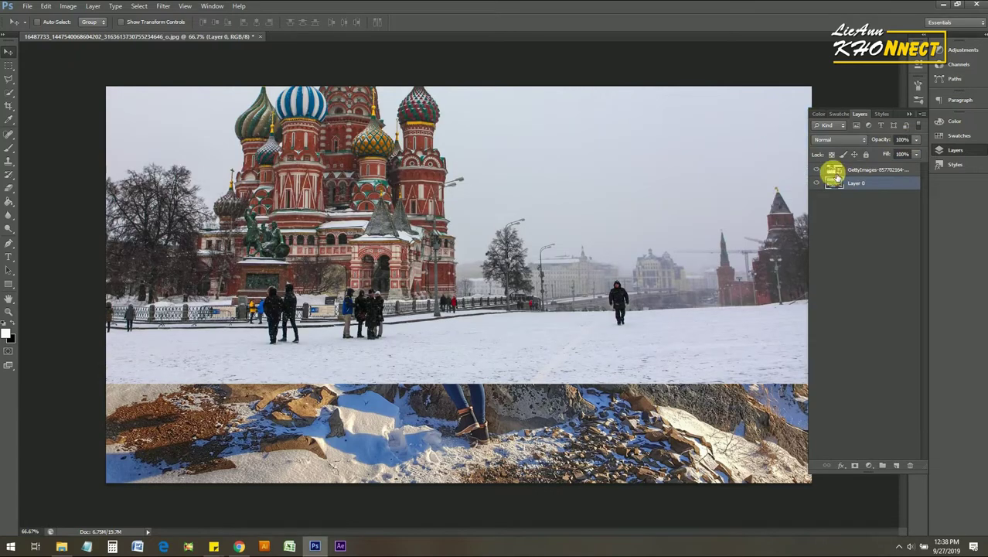
left_click(818, 170)
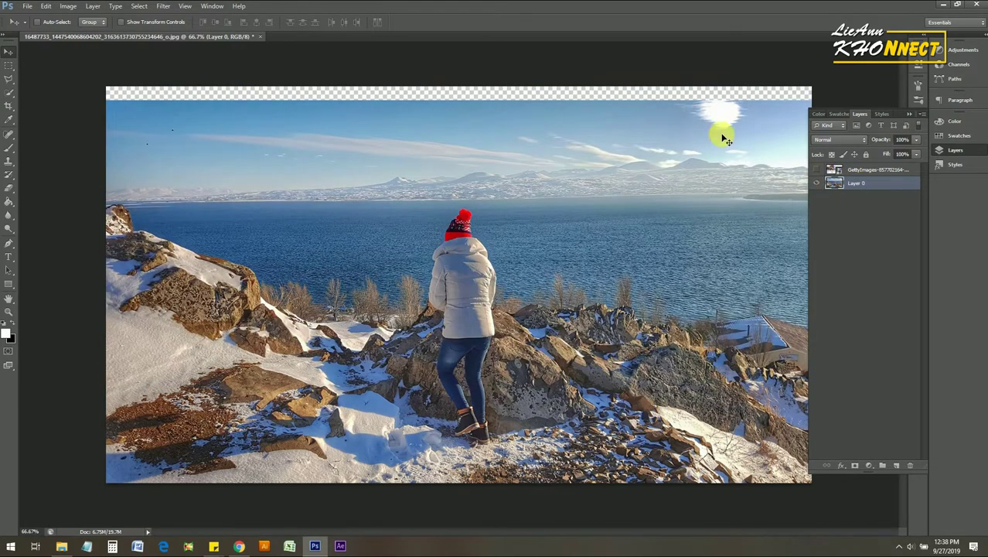
left_click(866, 171)
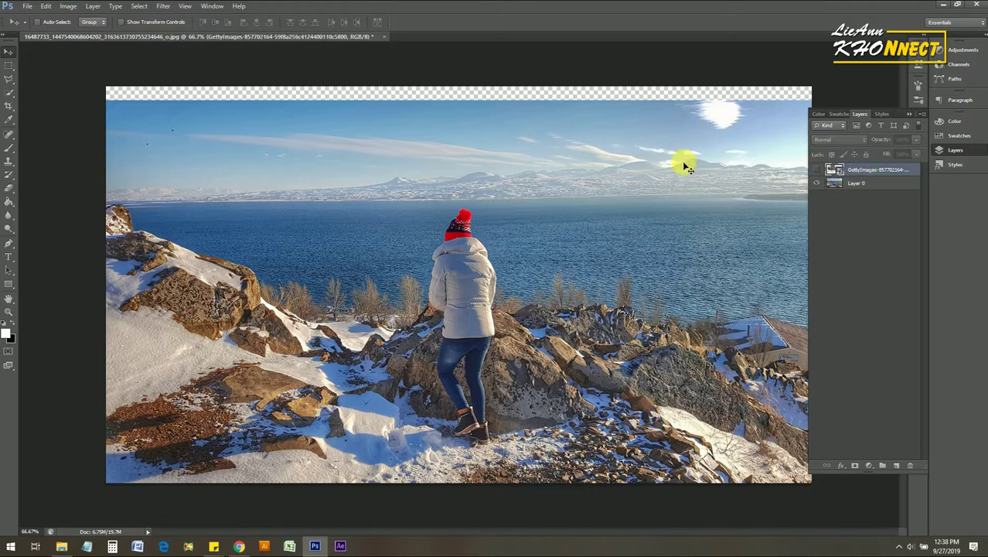
left_click(870, 184)
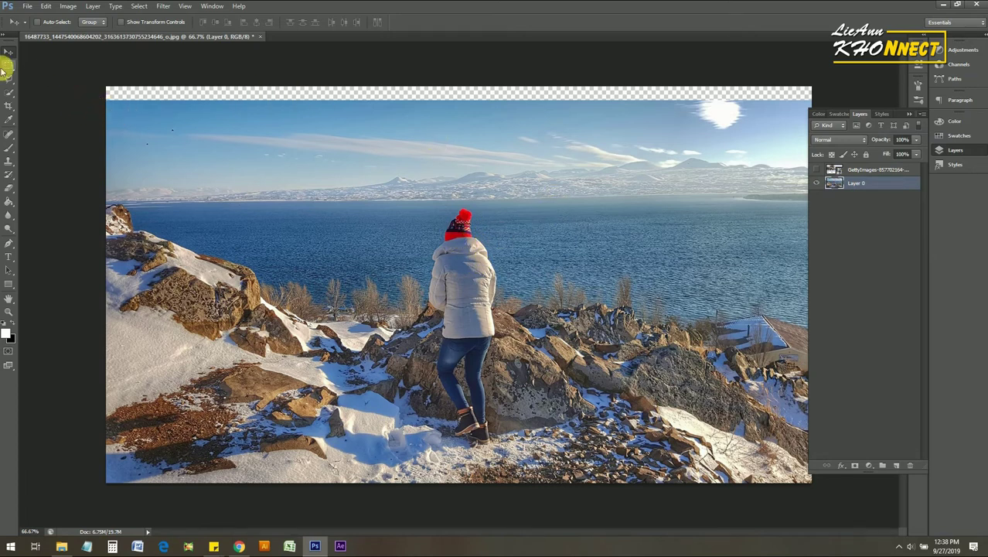
- Browse the Marquee, Lasso and Quick Selection flyouts, then draw a test Rectangular Marquee selection
left_click(5, 70)
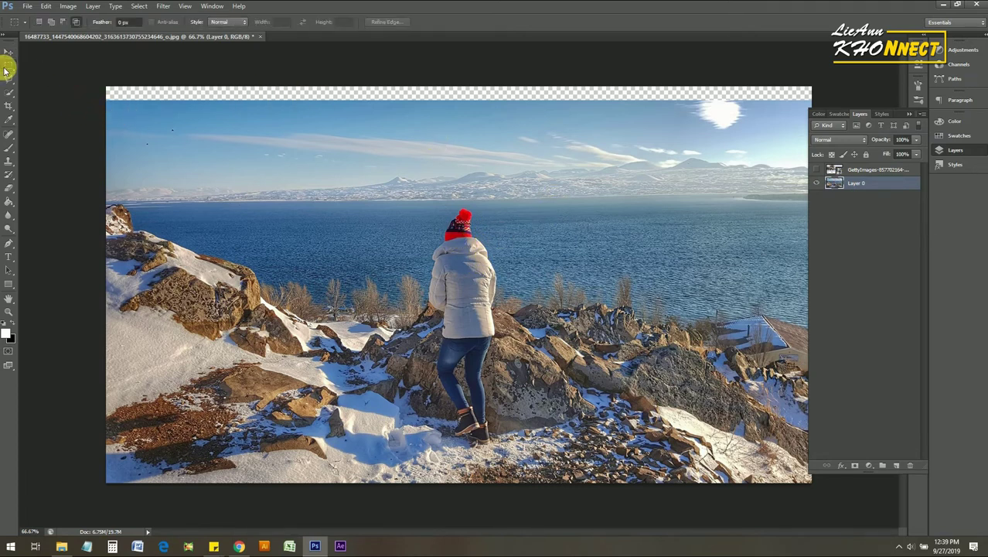
left_click(7, 77)
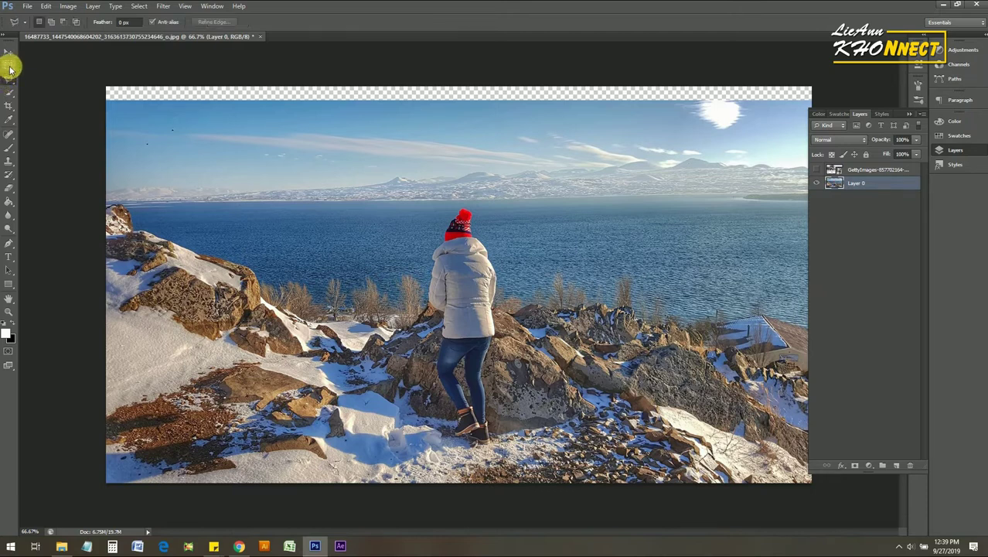
left_click(10, 67)
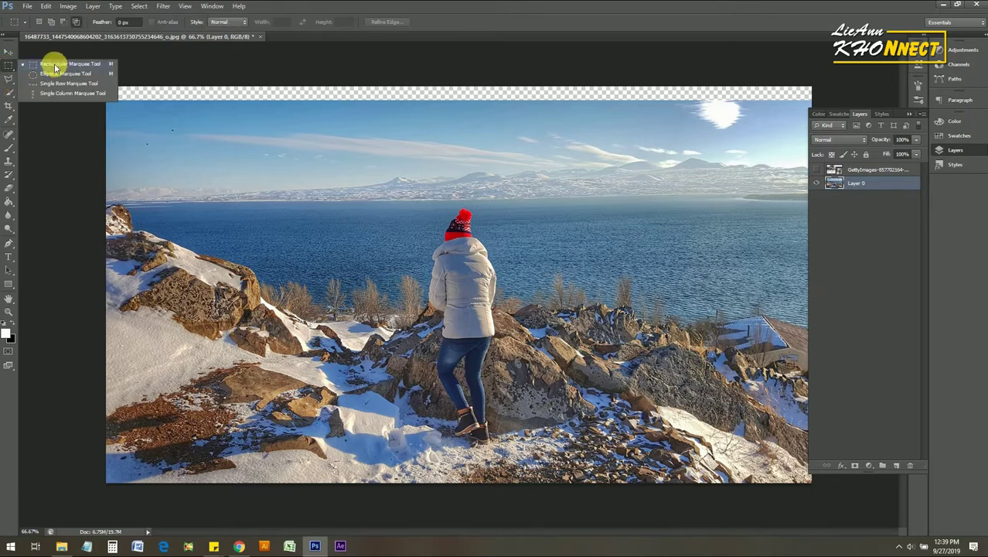
left_click(9, 80)
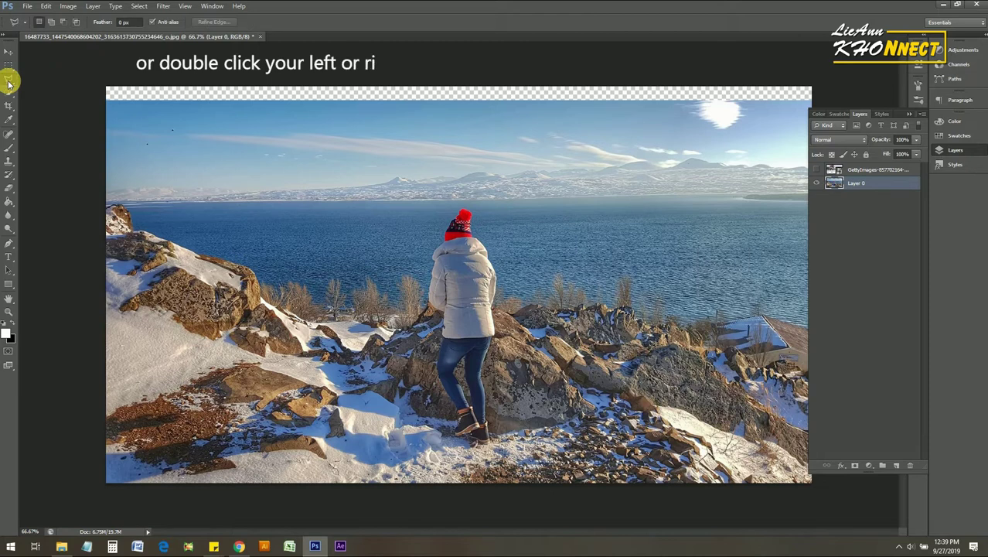
left_click(9, 93)
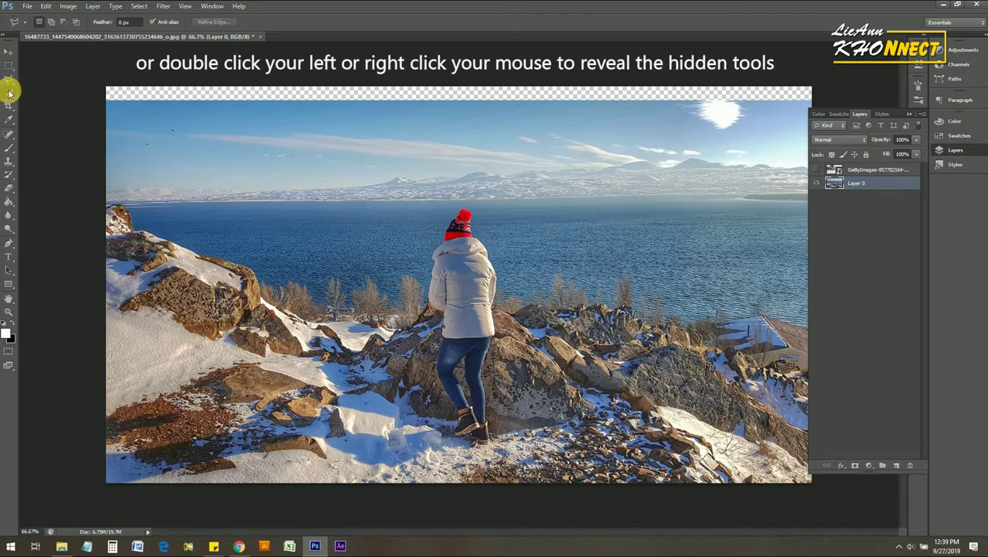
left_click(10, 69)
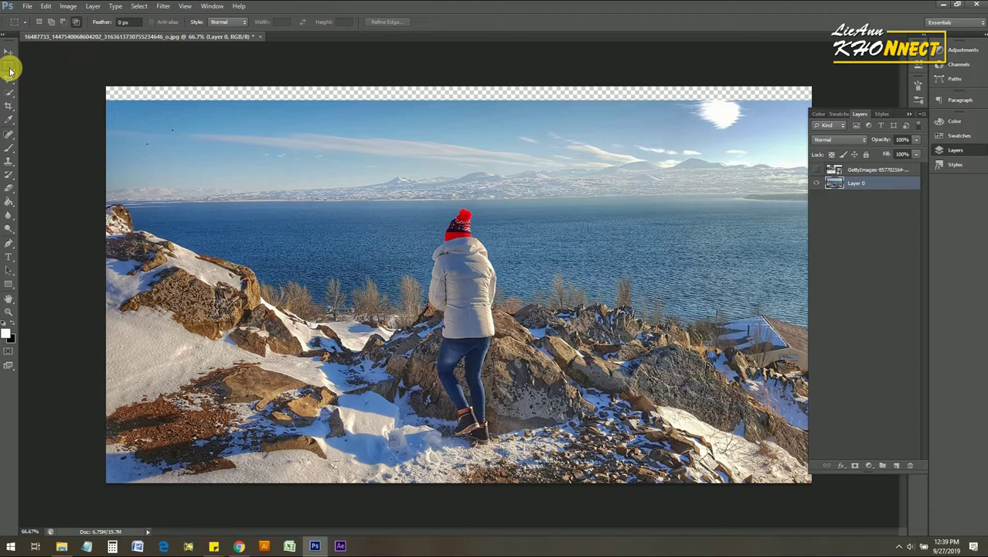
left_click_drag(361, 297, 428, 326)
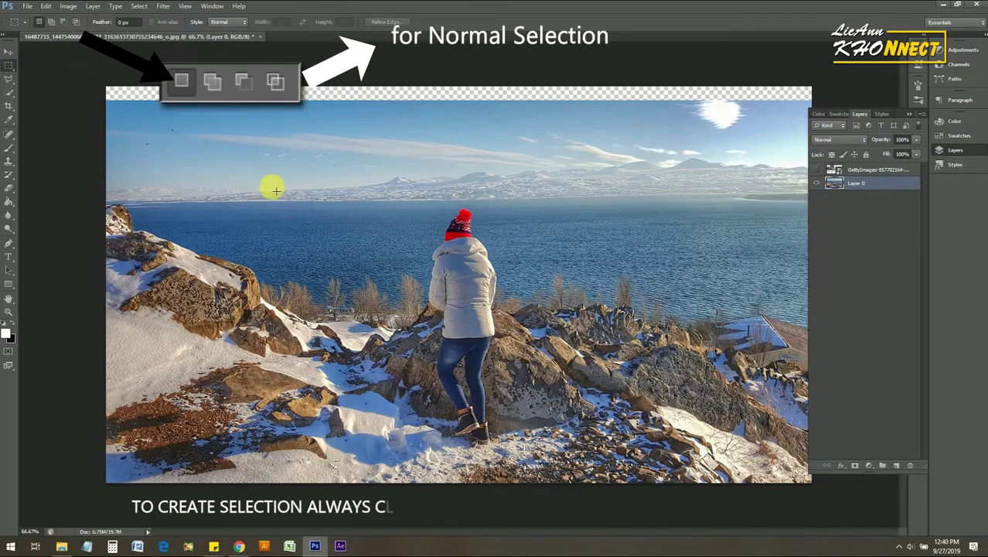
- Draw a rectangular sky selection, add a second rectangle, then subtract two rectangles from it
left_click_drag(167, 121, 371, 325)
left_click_drag(295, 122, 445, 240)
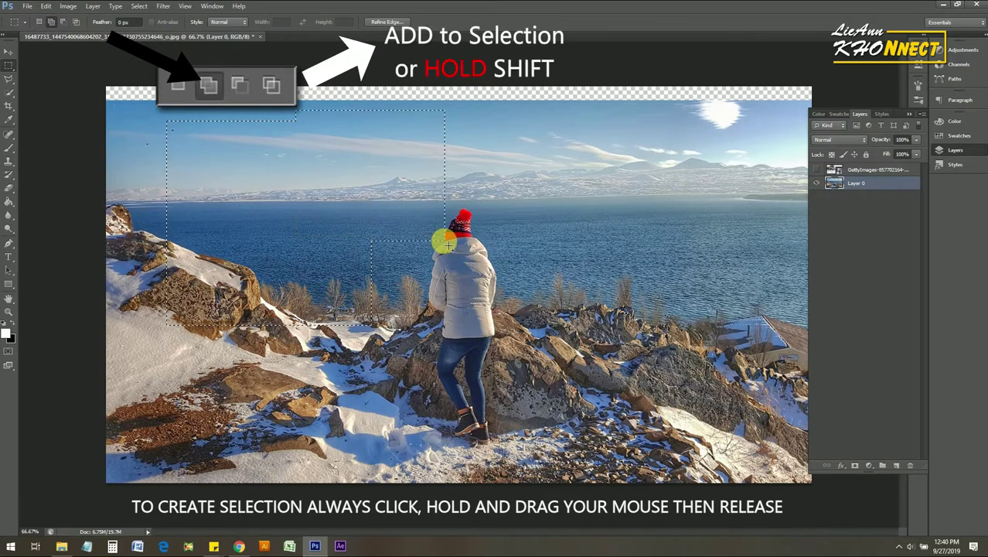
left_click(63, 22)
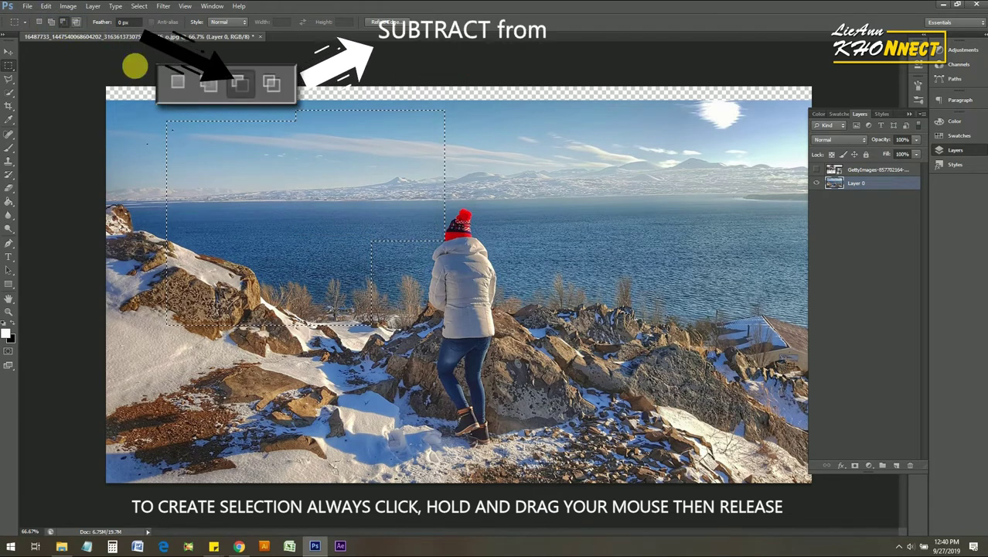
left_click_drag(324, 183, 531, 337)
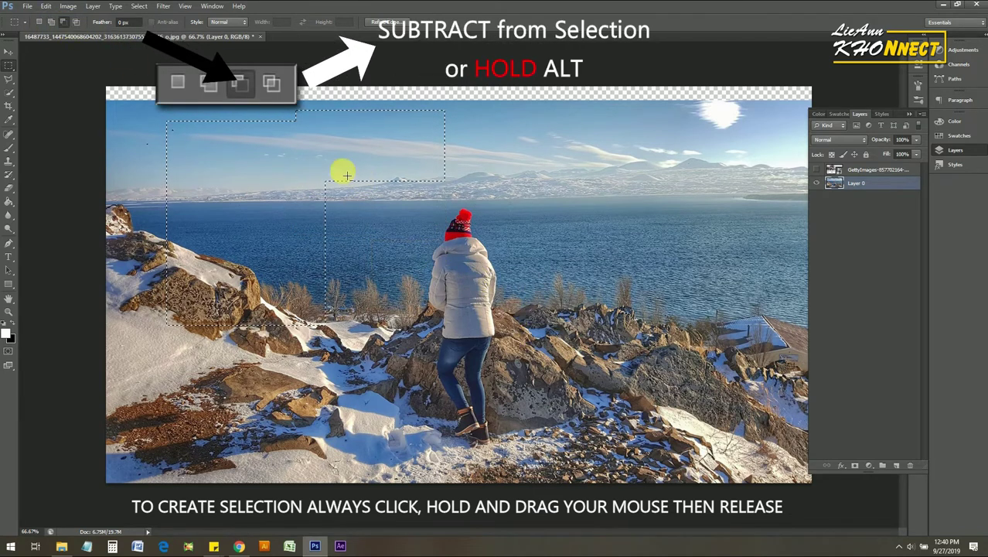
left_click_drag(317, 146, 402, 198)
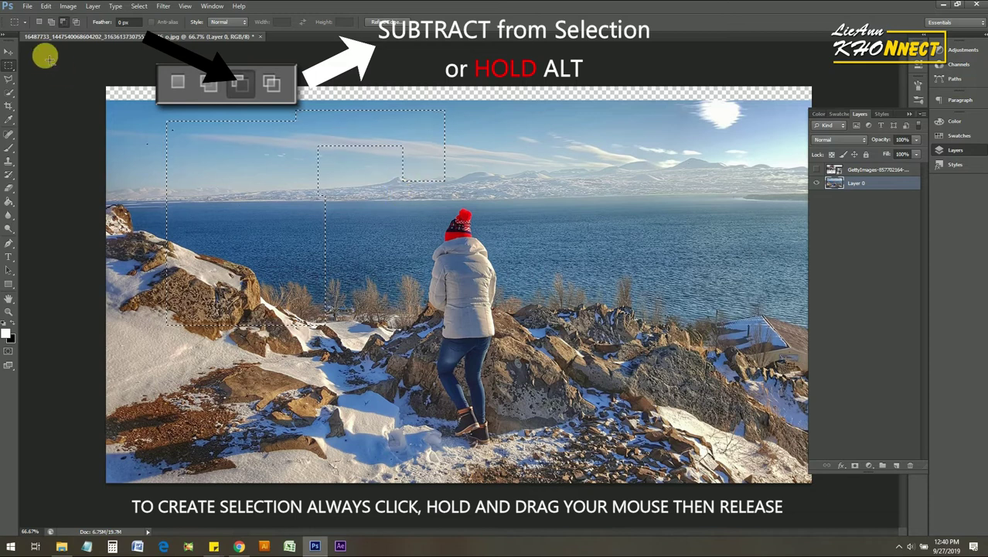
- Intersect with an overlapping rectangle, clear it, and draw an elliptical selection over the sky
left_click(75, 25)
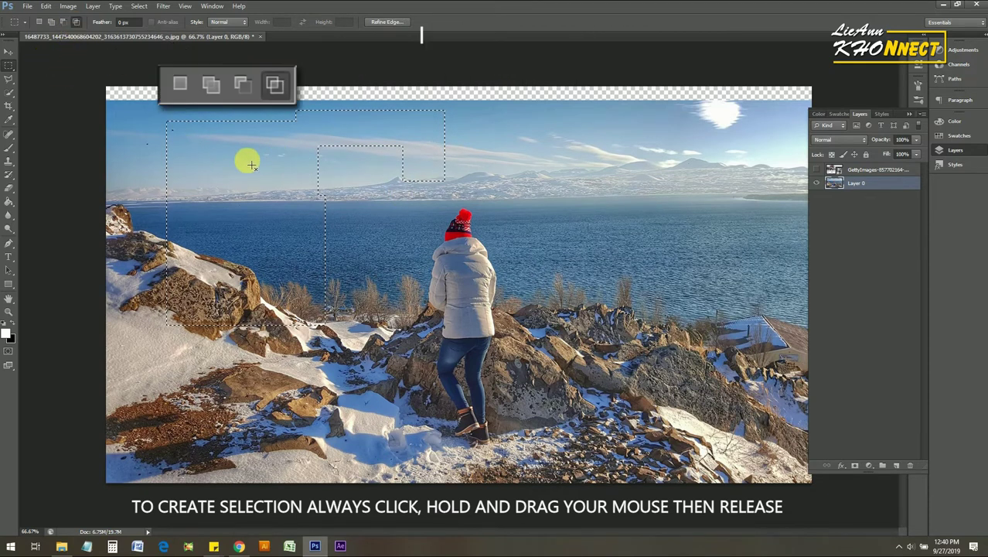
left_click_drag(187, 124, 352, 227)
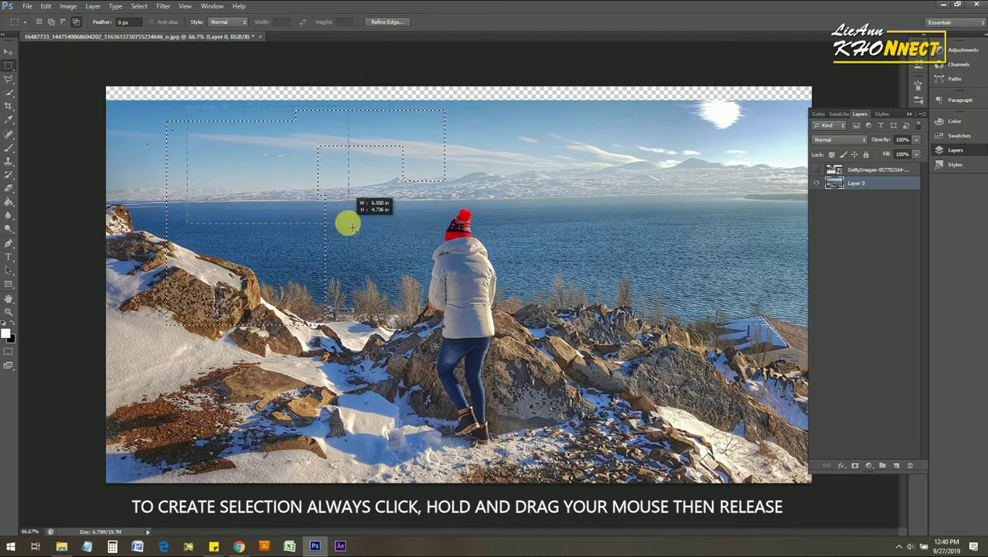
left_click_drag(352, 227, 351, 227)
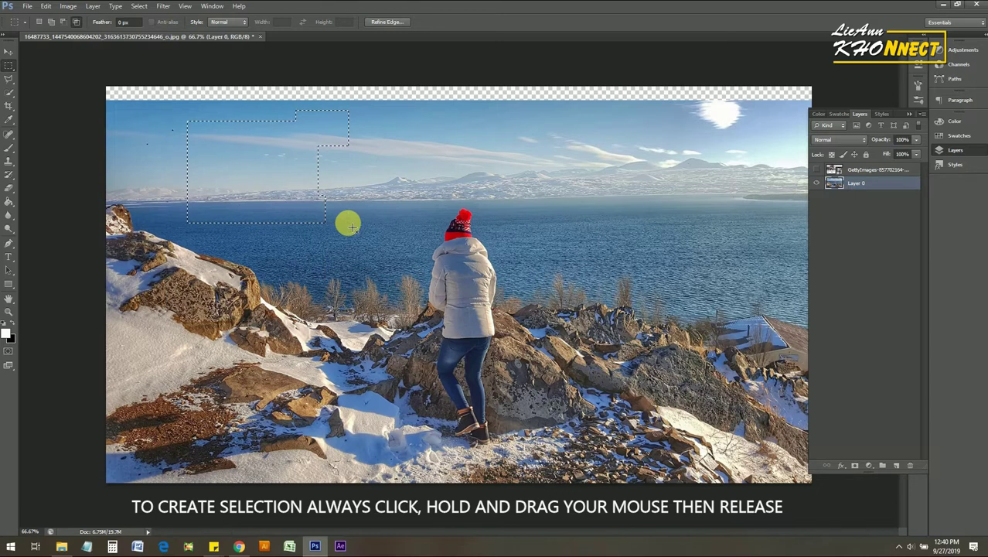
key("ctrl+d")
key("shift+m")
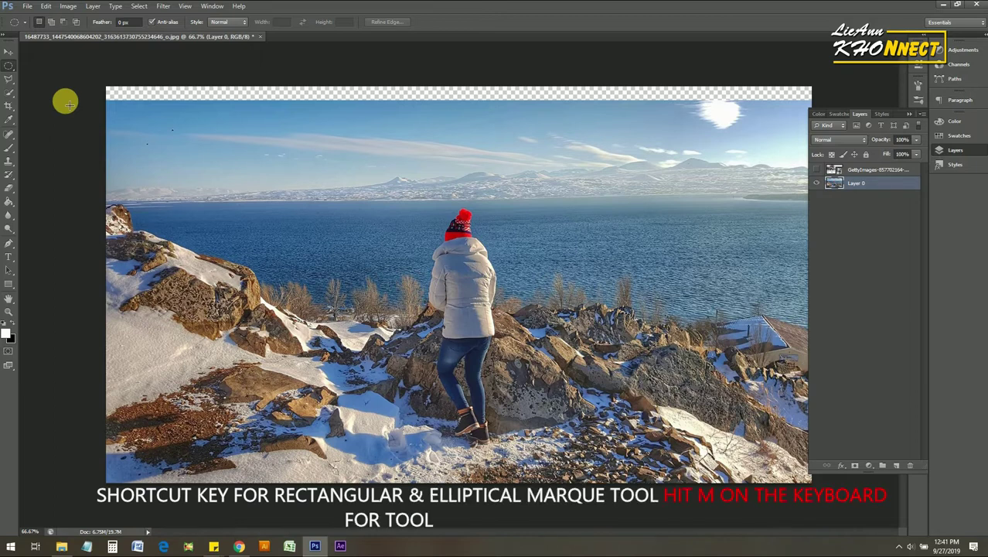
left_click_drag(165, 132, 411, 346)
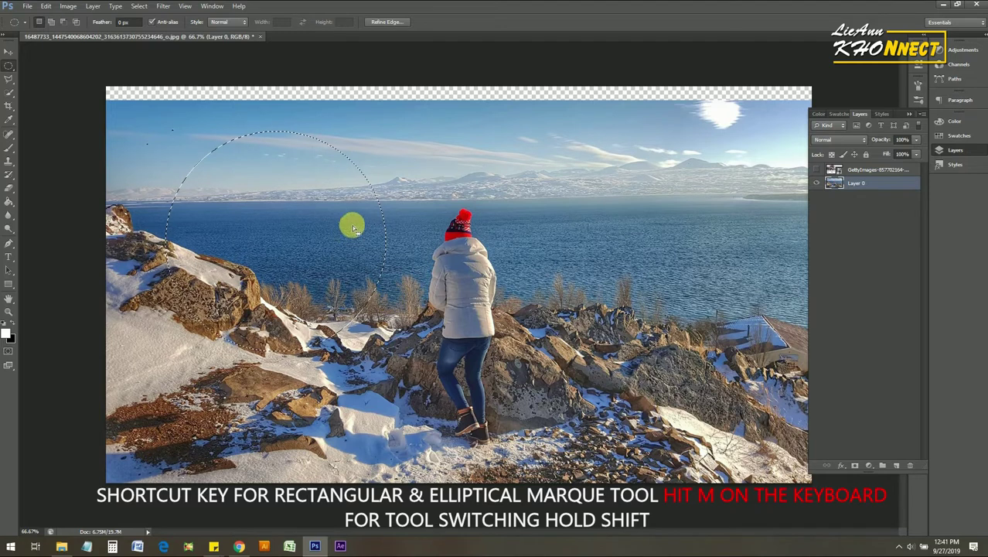
- Clear the ellipse, try a freehand Lasso selection around the mountains, then pick the Polygonal Lasso
key("ctrl+d")
left_click(9, 79)
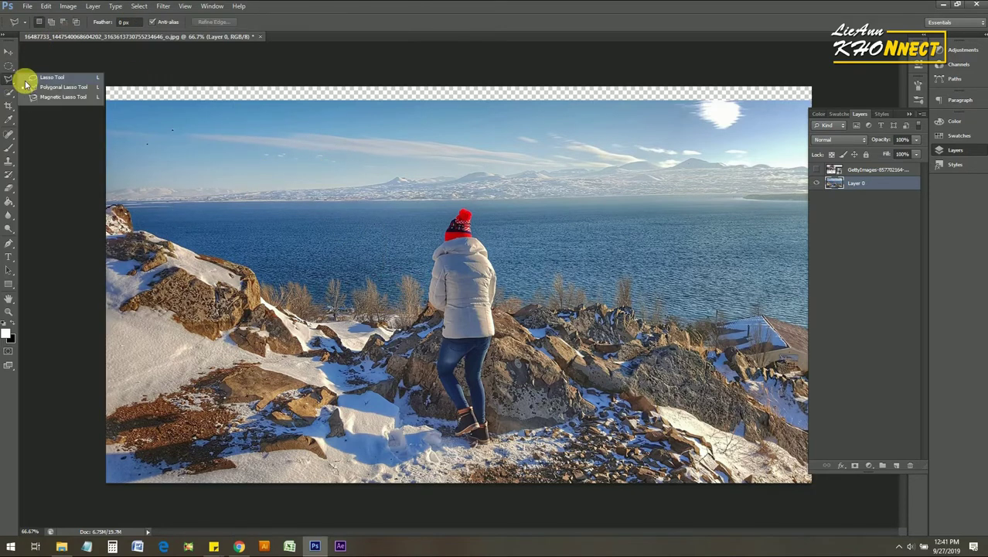
left_click(51, 78)
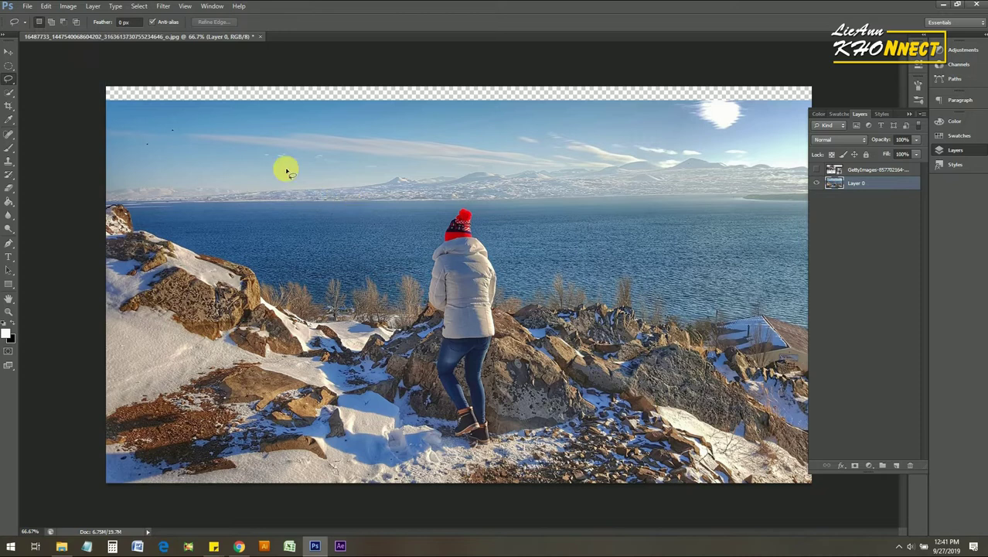
mouse_move(286, 170)
left_mouse_down()
mouse_move(435, 150)
mouse_move(514, 194)
mouse_move(500, 246)
mouse_move(421, 249)
mouse_move(355, 223)
mouse_move(292, 173)
left_mouse_up()
left_click_drag(11, 82, 54, 90)
key("ctrl+d")
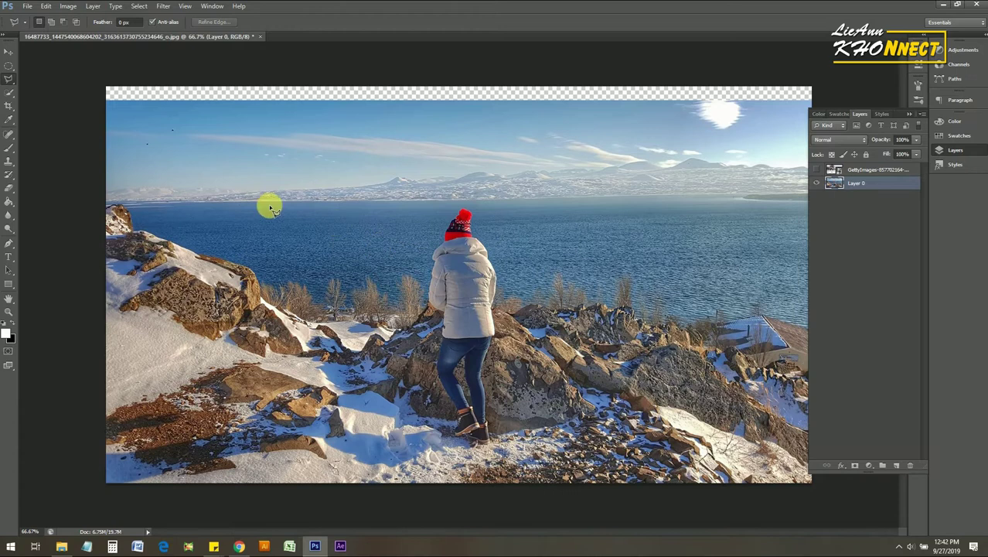
- Outline the sky above the horizon with a five-point Polygonal Lasso, then choose the Magnetic Lasso
left_click(114, 202)
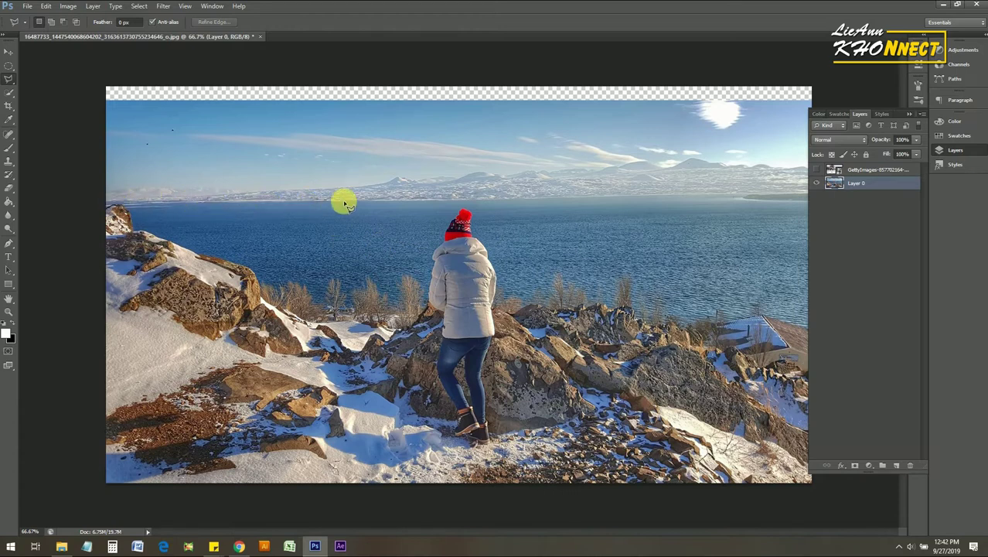
left_click(819, 197)
left_click(822, 76)
left_click(96, 79)
left_click(85, 153)
left_click(114, 202)
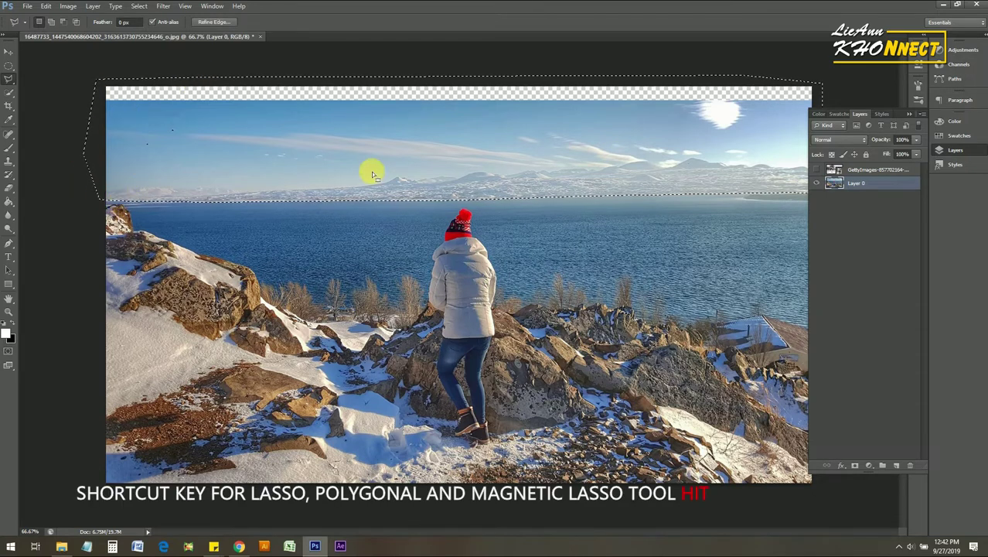
left_click(9, 81)
left_click(51, 97)
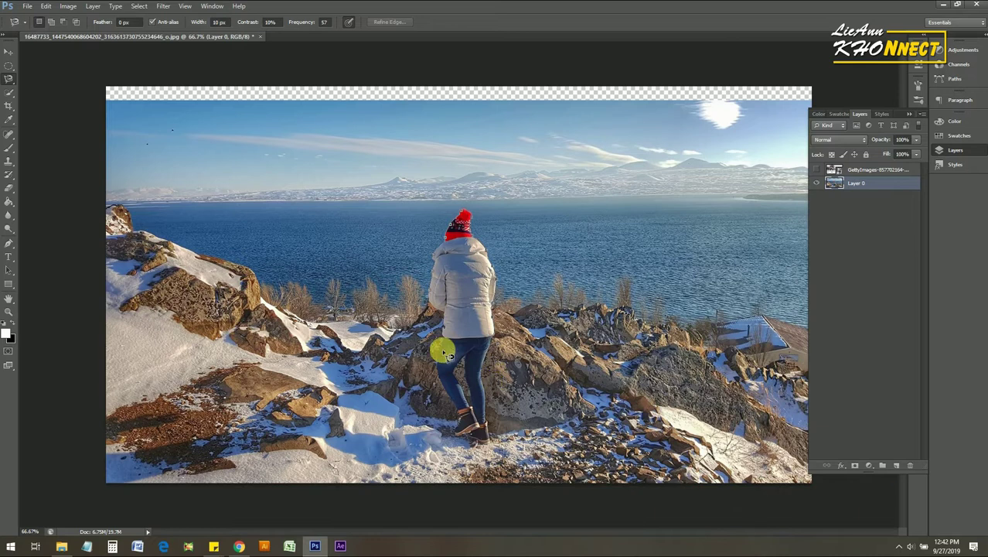
- Start a Magnetic Lasso trace along the woman's outline, then switch to the Magic Wand
left_click(434, 295)
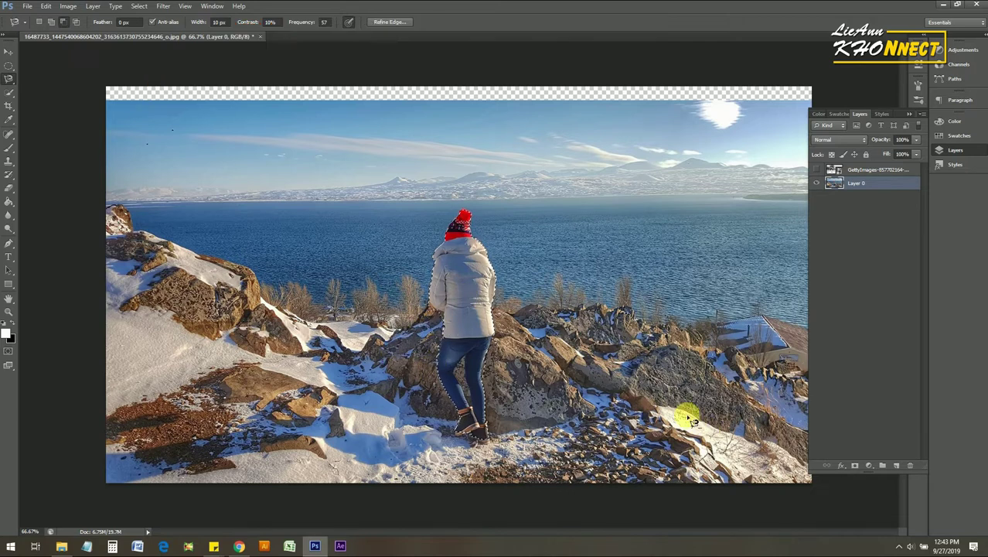
left_click(7, 92)
left_click(48, 101)
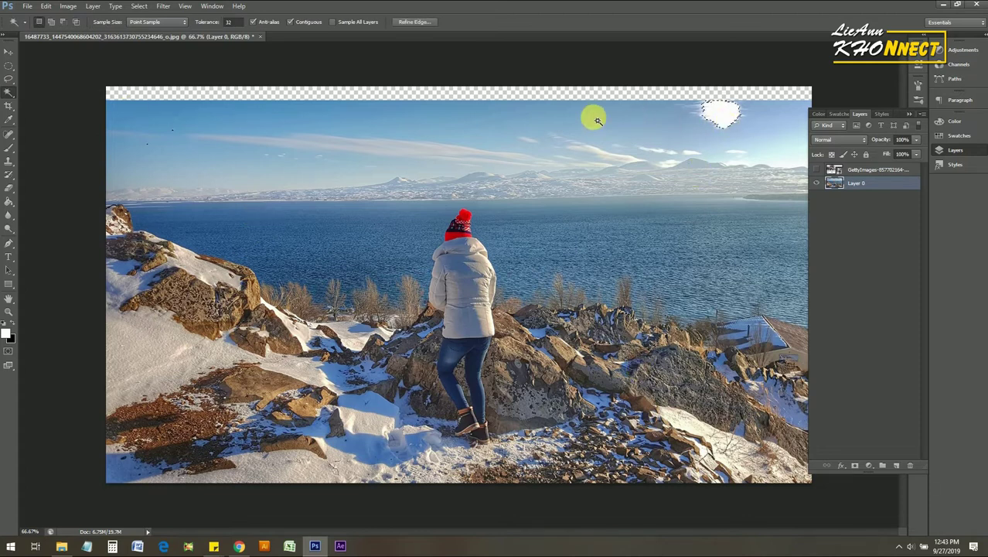
- Magic-wand select sky bands and the woman's jacket at tolerance 30, subtracting the lower cloud band
key("ctrl+d")
left_click(777, 127)
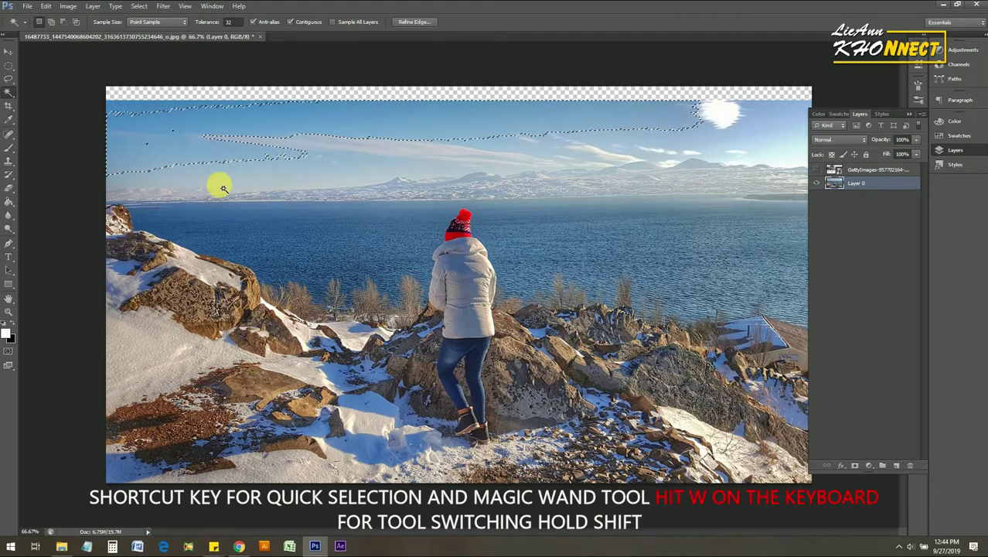
left_click(130, 110)
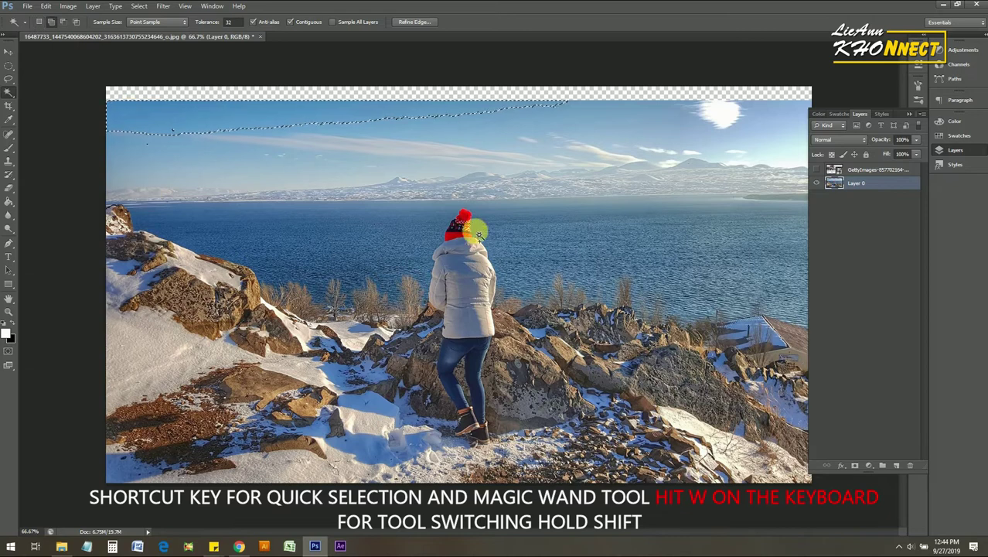
left_click(474, 284, "shift")
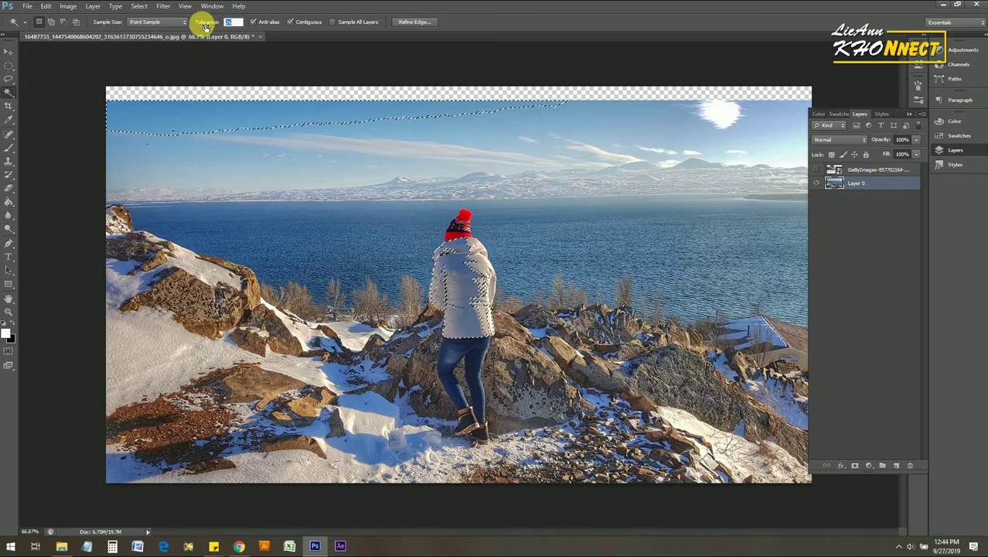
type("30")
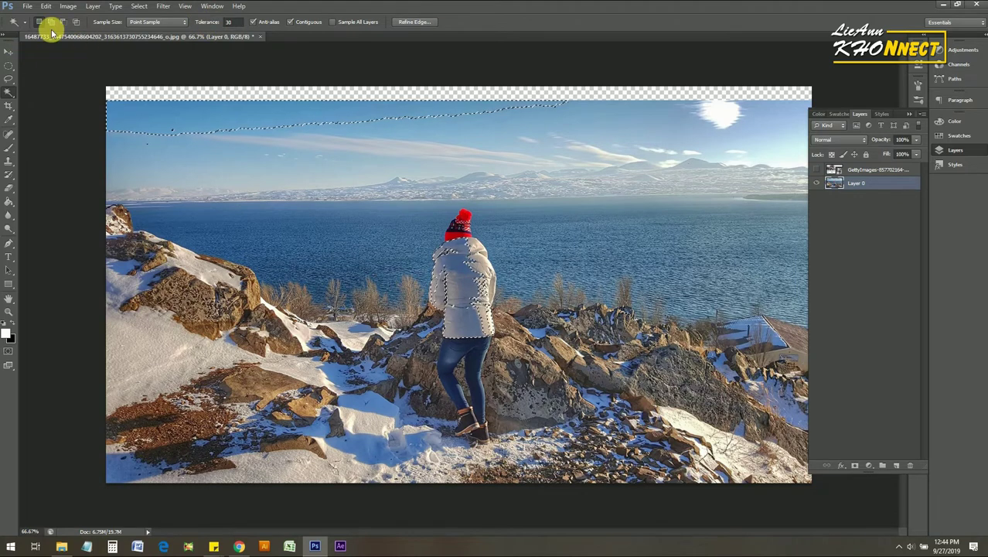
left_click(249, 159)
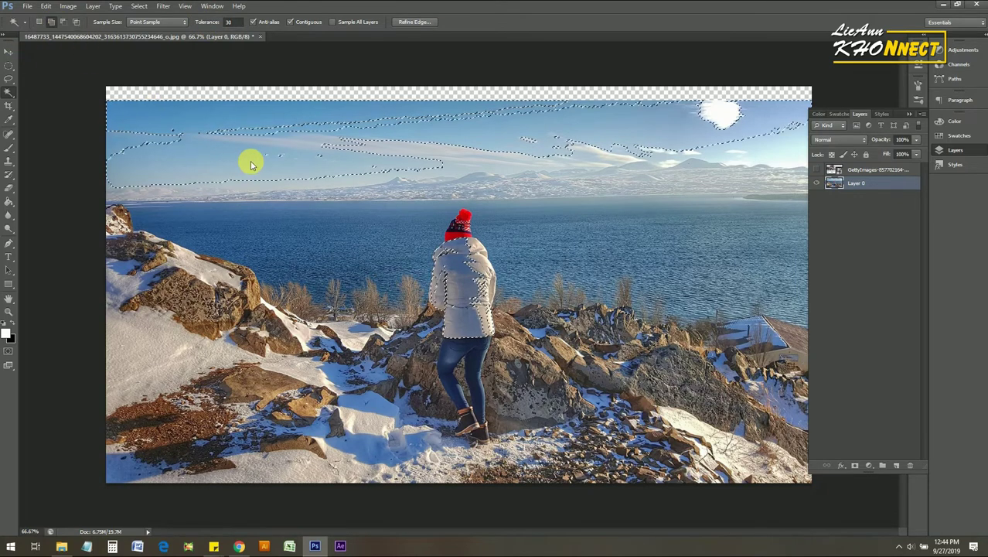
left_click(66, 26)
left_click(401, 154)
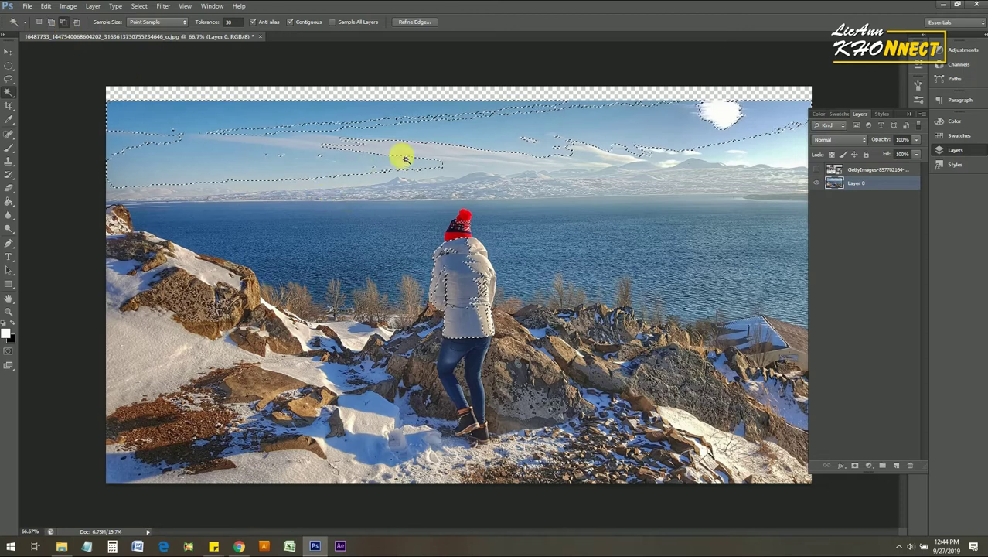
- Clear the selection and paint a Quick Selection across the sky, water and woman
key("ctrl+d")
left_click(11, 94)
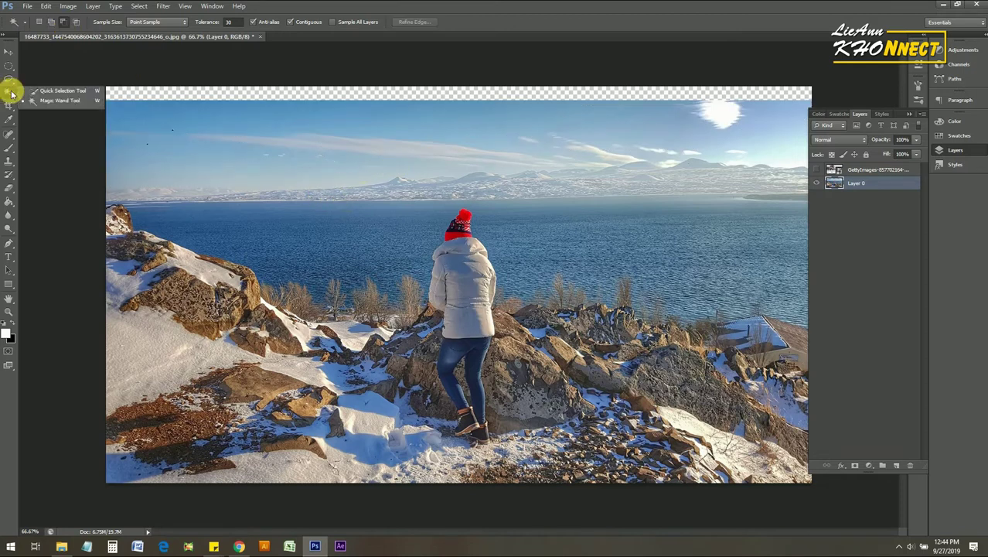
left_click(34, 93)
mouse_move(137, 132)
left_mouse_down()
mouse_move(383, 263)
mouse_move(443, 205)
mouse_move(641, 197)
left_mouse_up()
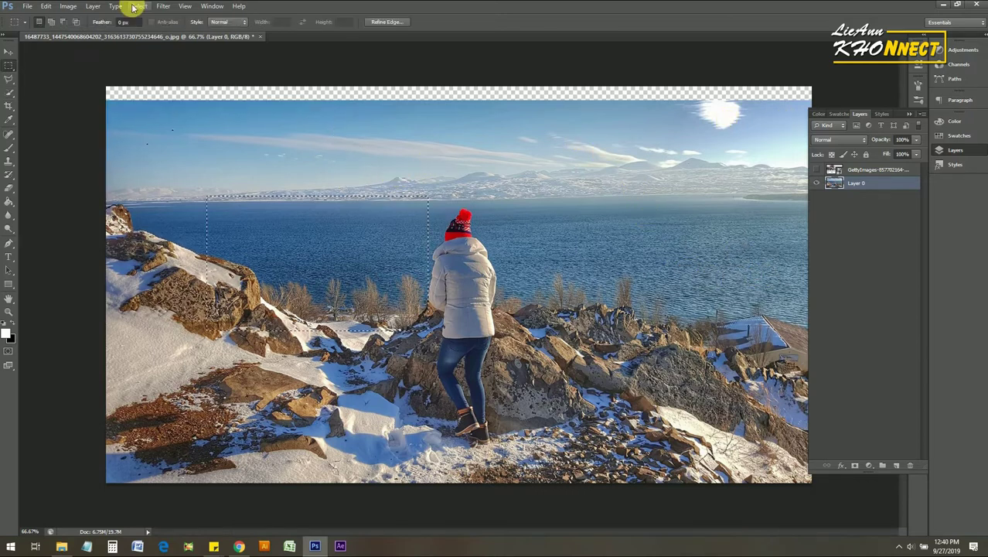
- Deselect the earlier lake selection
left_click(138, 6)
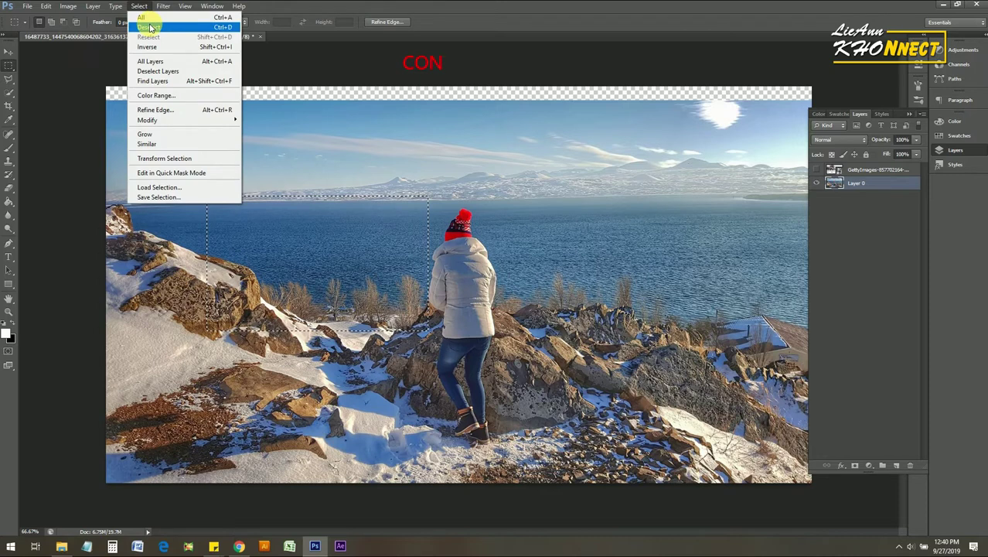
left_click(229, 29)
left_click(8, 90)
left_click(139, 8)
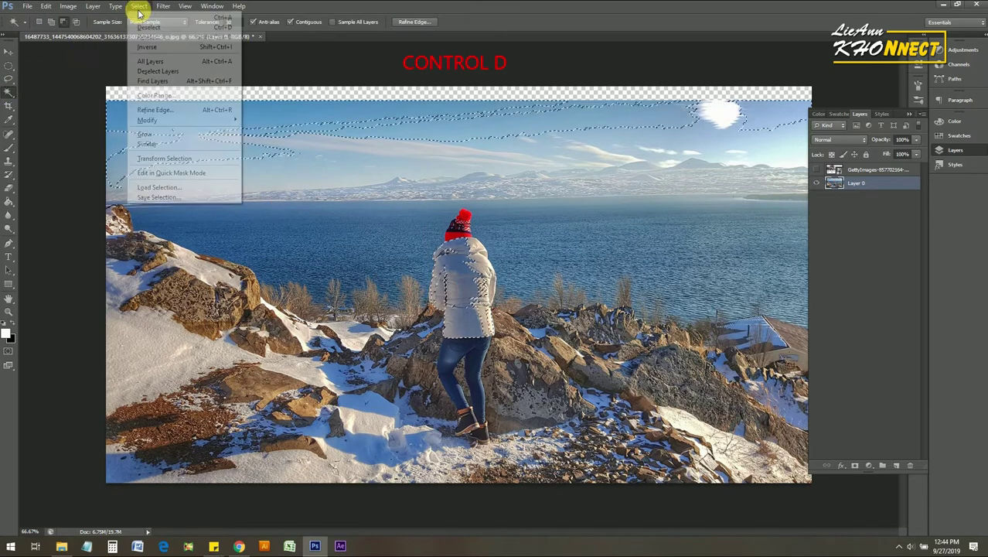
left_click(143, 26)
- Draw a rectangular marquee over the sky and shift it down onto the rocks right of the hiker
left_click(11, 68)
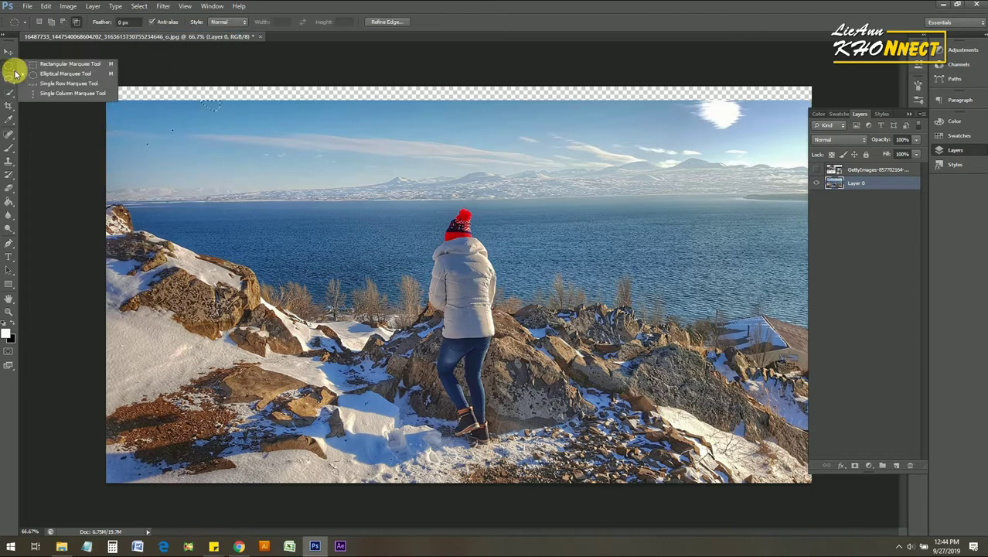
left_click(40, 65)
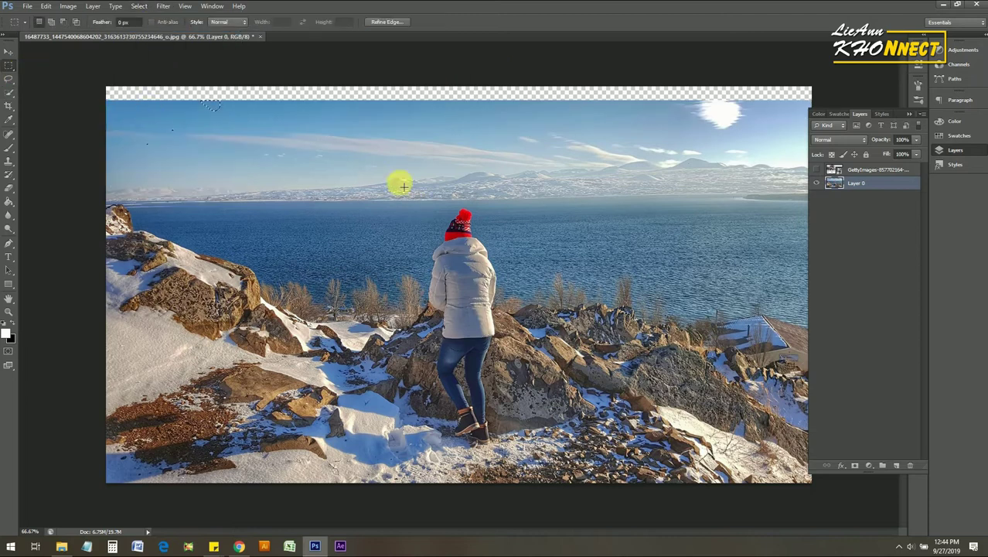
left_click_drag(276, 138, 464, 218)
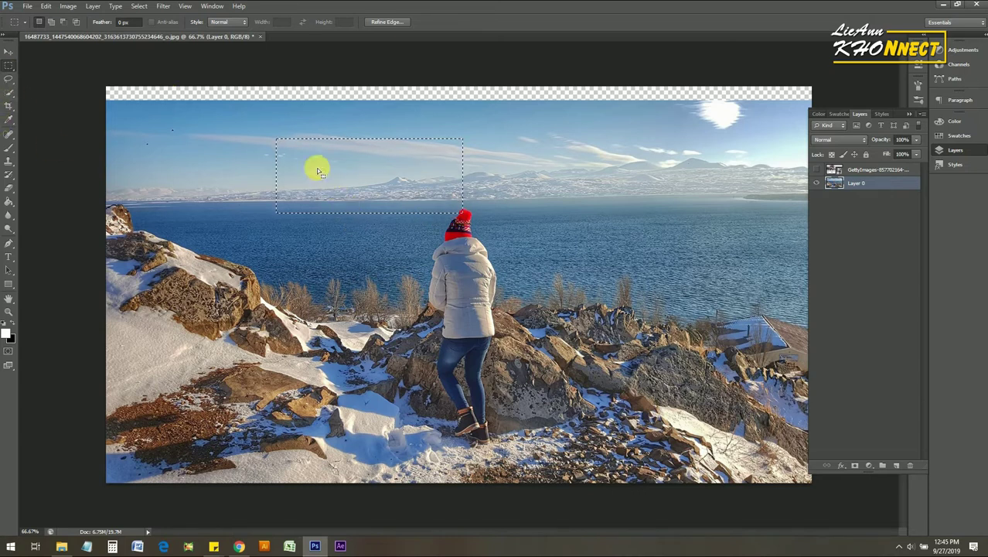
left_click_drag(271, 198, 597, 349)
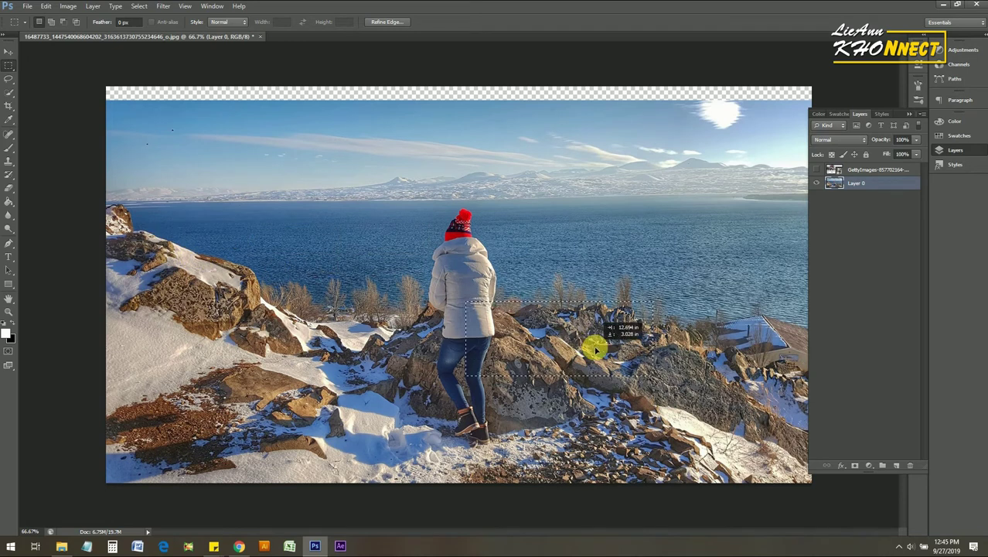
- Move the selected rock patch up and to the left as a trial
left_click(7, 58)
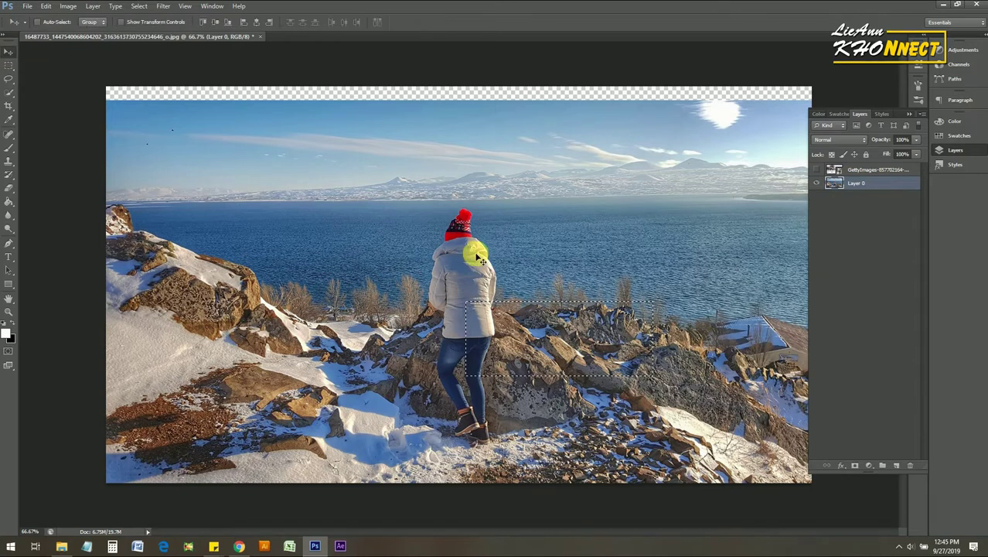
left_click_drag(536, 334, 545, 261)
left_click(8, 68)
- Undo the patch move and deselect, restoring the original unselected hiker photo
key("ctrl+alt+z")
key("ctrl+alt+z")
left_click(124, 60)
left_click(46, 7)
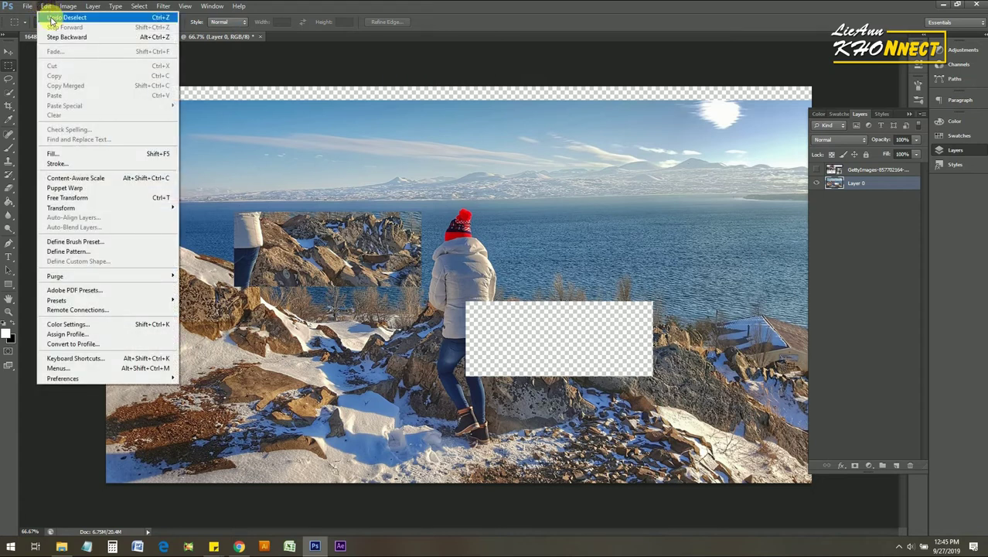
left_click(51, 18)
key("ctrl+alt+z")
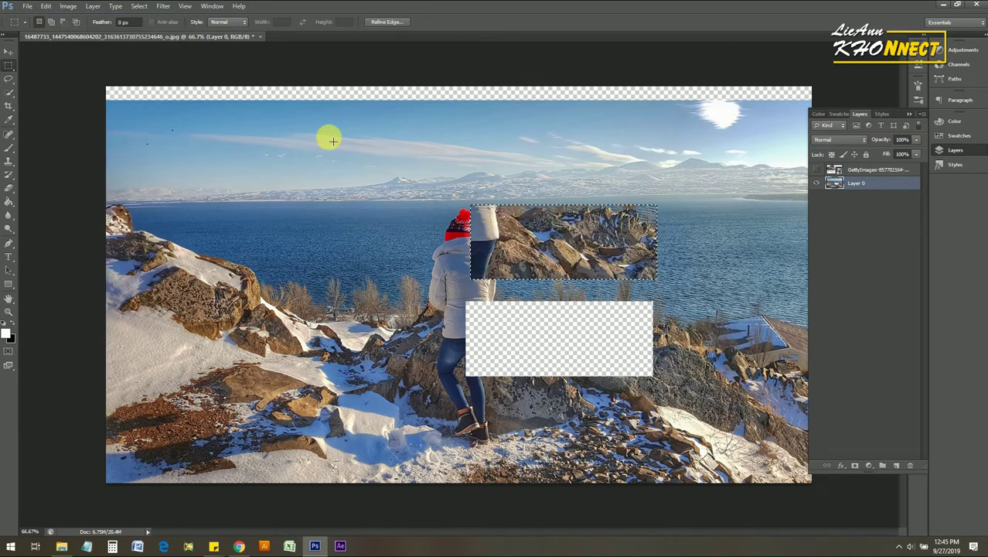
left_click(39, 7)
left_click(82, 36)
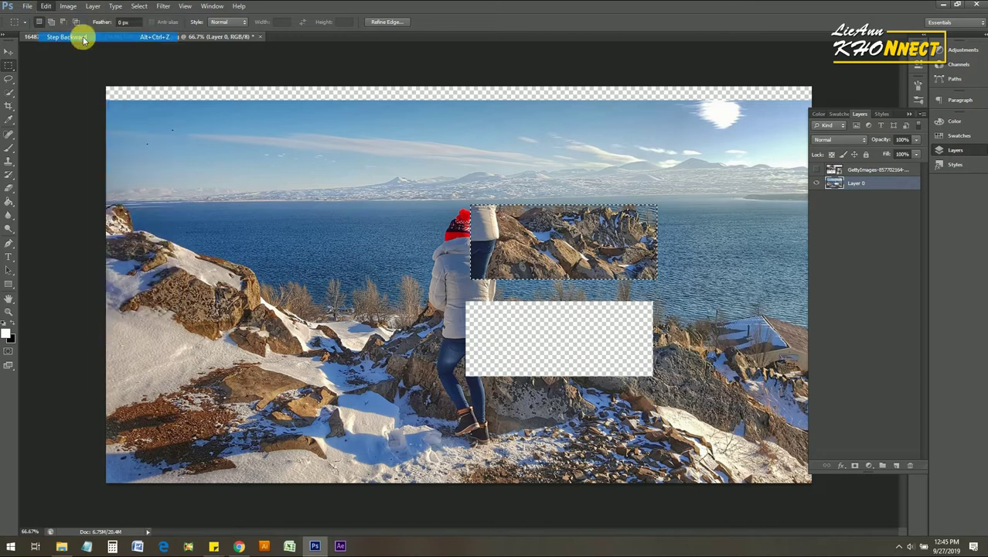
left_click(7, 94)
- Quick-select the sky and lake, then hide them with a Hide Selection layer mask
mouse_move(330, 245)
left_mouse_down()
mouse_move(381, 249)
mouse_move(395, 201)
mouse_move(333, 174)
mouse_move(591, 154)
mouse_move(641, 232)
mouse_move(625, 247)
mouse_move(759, 289)
mouse_move(635, 300)
mouse_move(673, 317)
mouse_move(810, 314)
mouse_move(761, 310)
left_mouse_up()
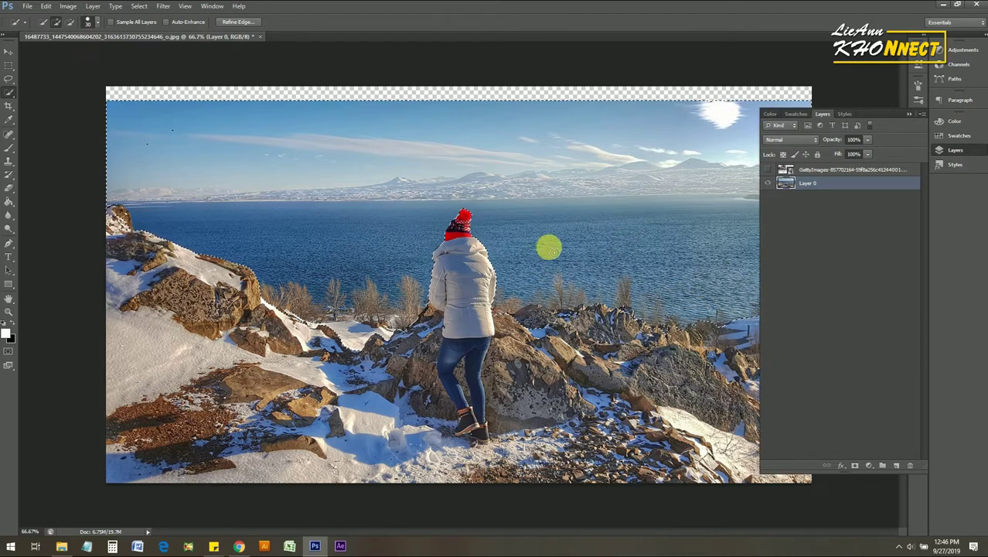
left_click_drag(761, 258, 875, 247)
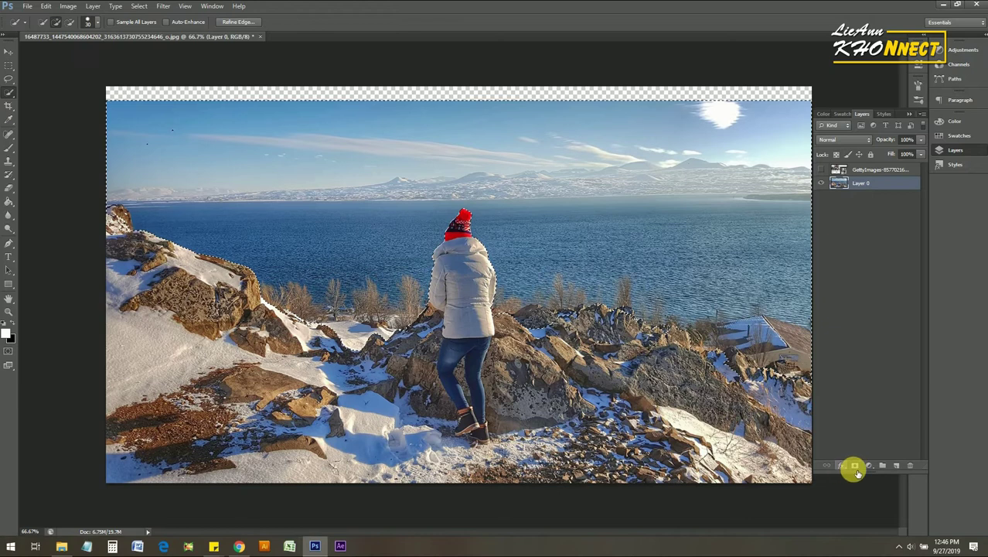
left_click(92, 6)
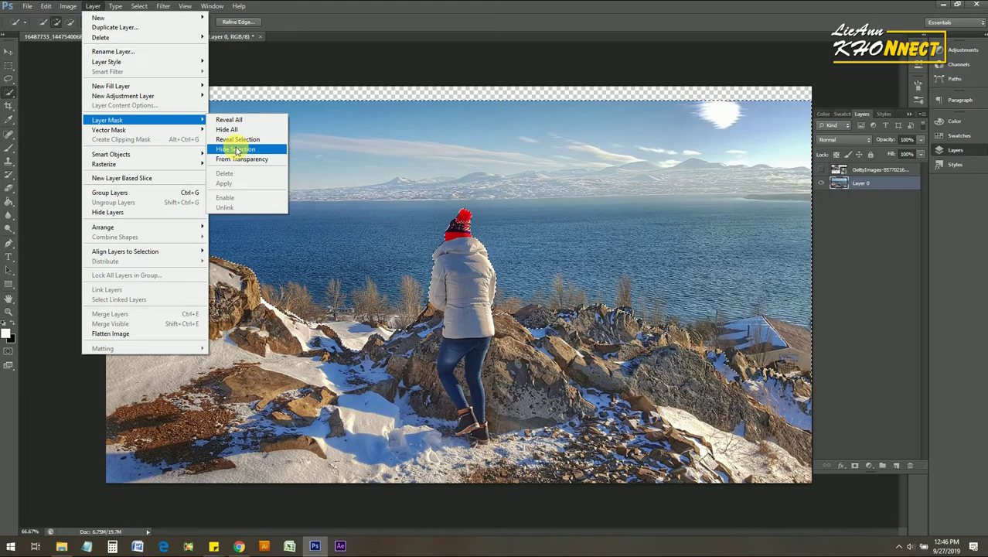
left_click(237, 149)
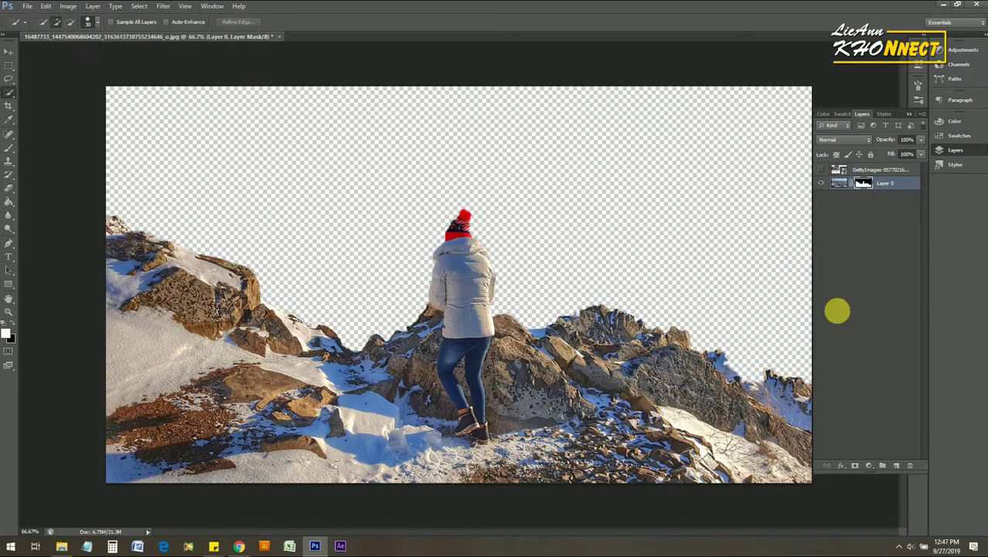
- Undo the sky mask, add a mask from the selection, then undo that hiker-hiding mask
left_click(45, 8)
left_click(56, 16)
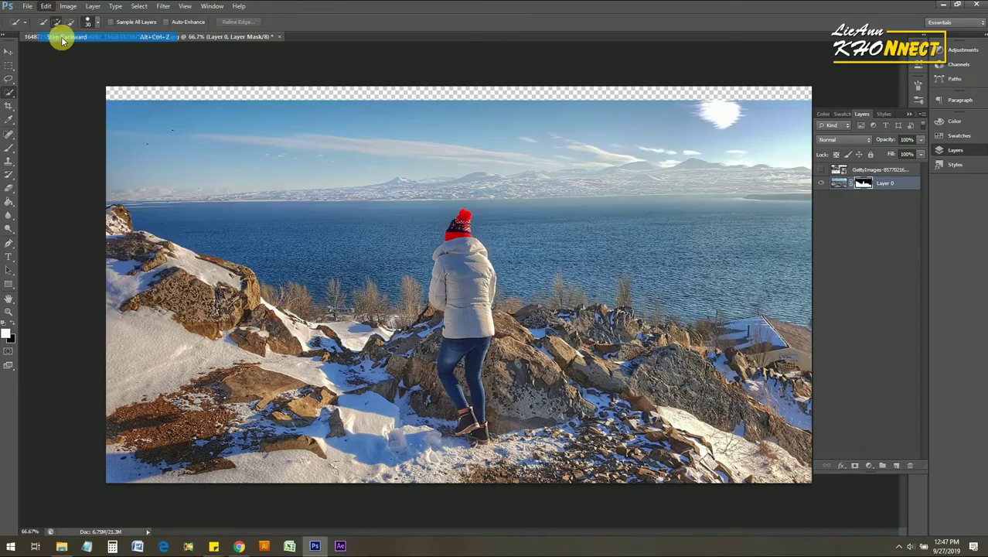
left_click(856, 466)
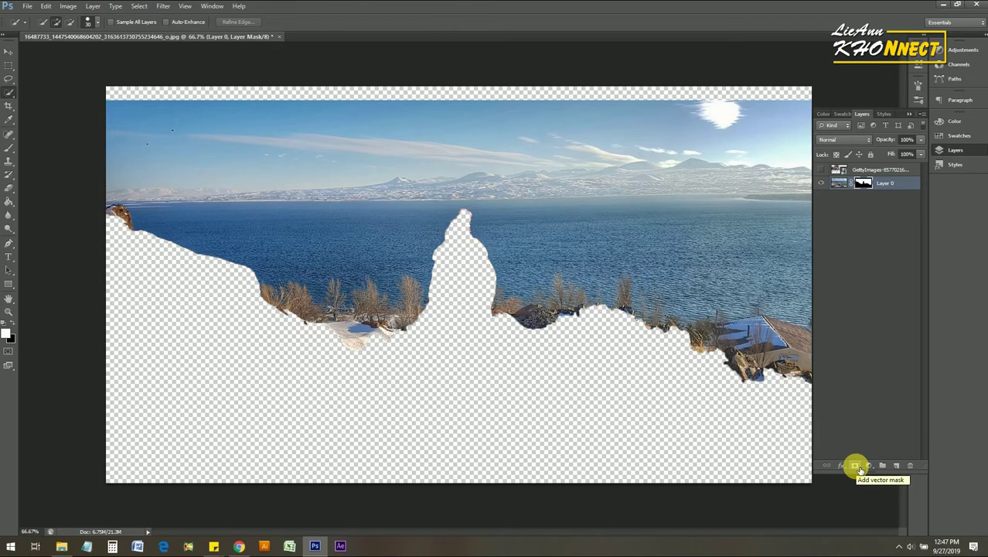
key("ctrl+z")
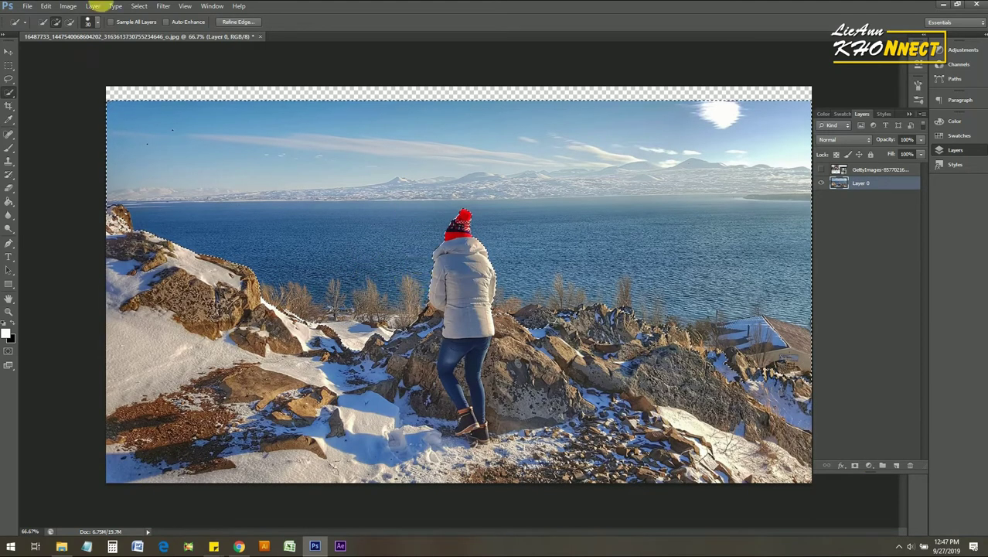
- Invert the selection, mask out the sky and lake, and show the St Basil's Cathedral layer
left_click(141, 7)
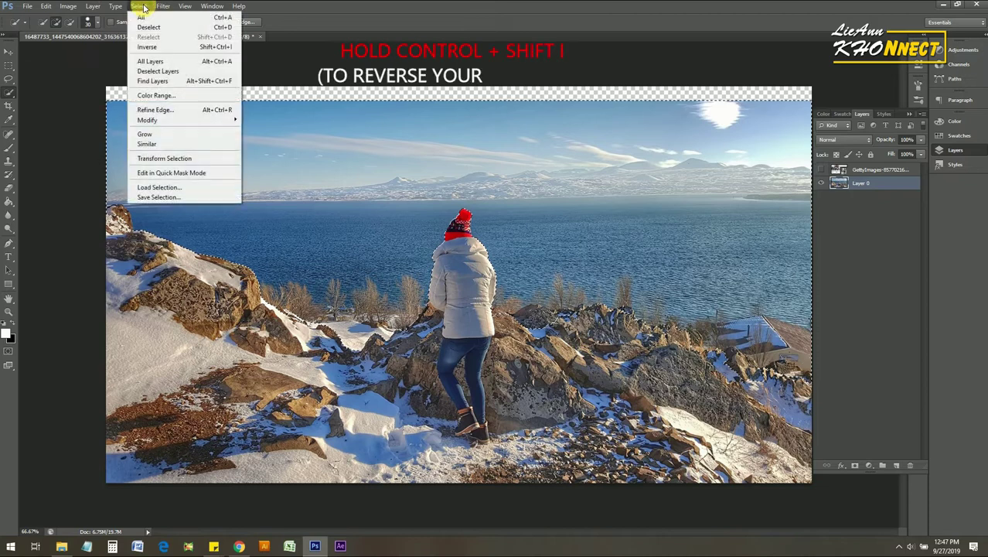
left_click(164, 48)
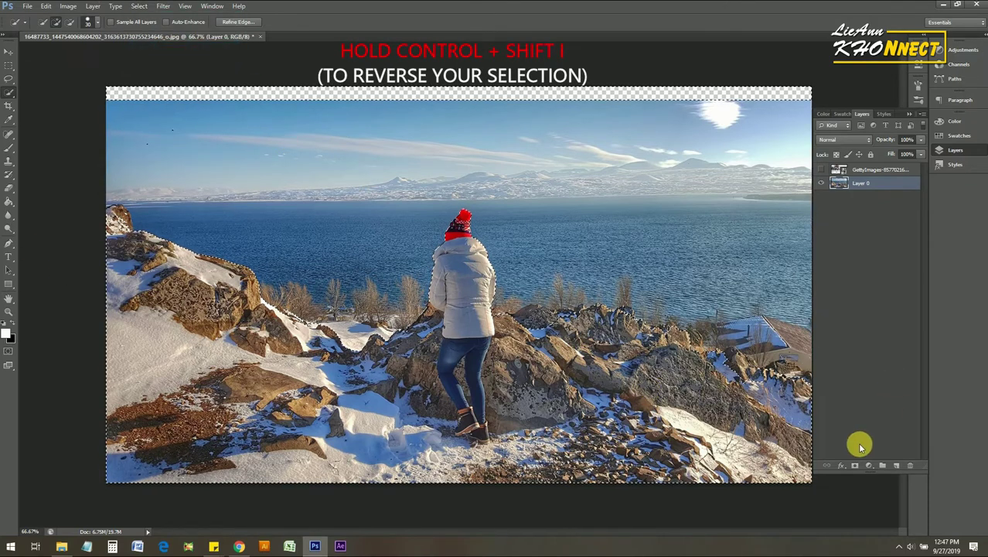
left_click(854, 468)
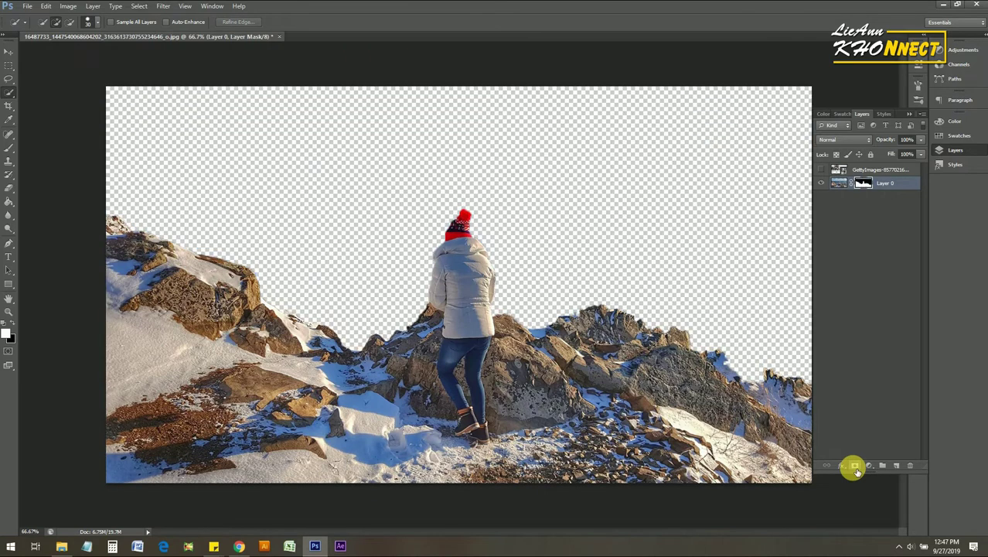
left_click(843, 184)
left_click(822, 170)
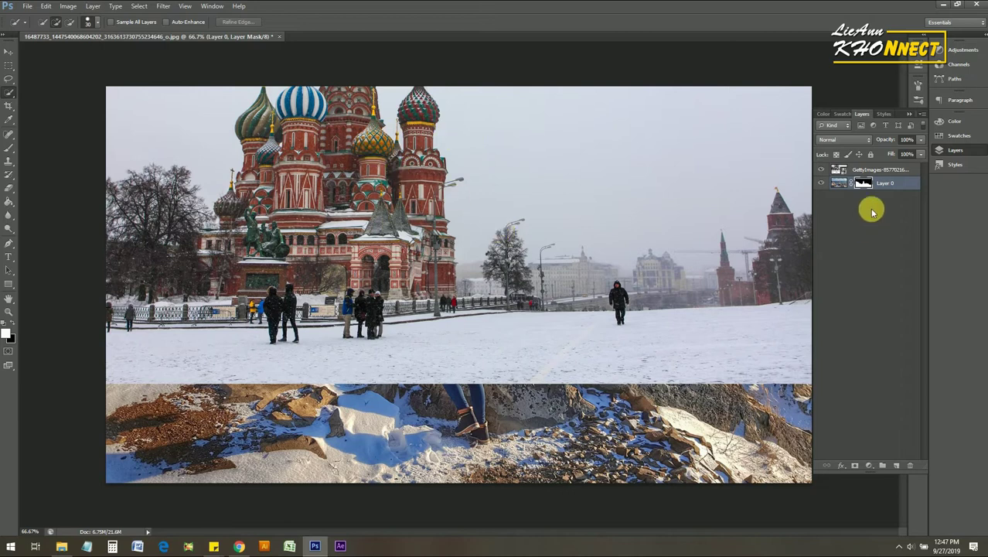
- Drag the GettyImages cathedral layer below Layer 0, then reselect the hiker layer
left_click_drag(877, 172, 873, 198)
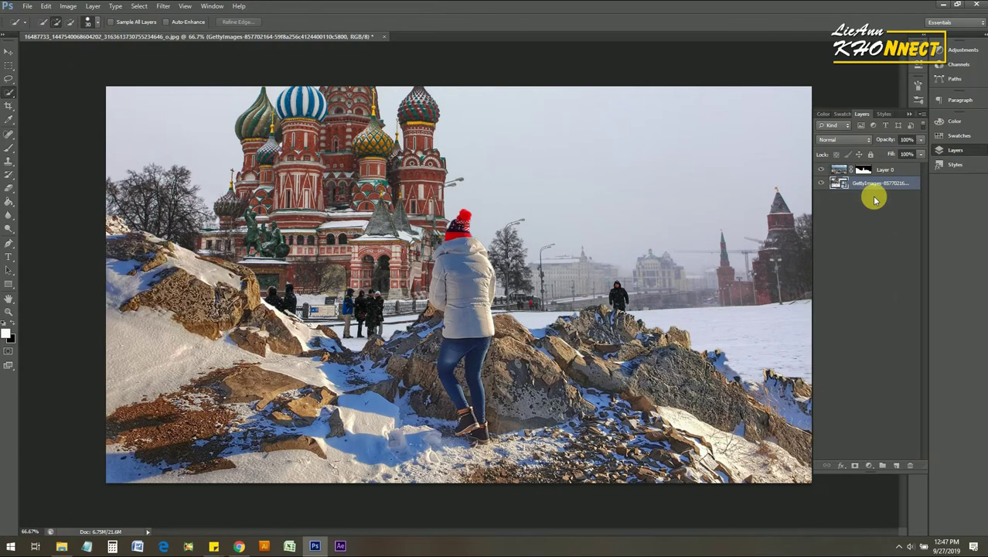
key("b")
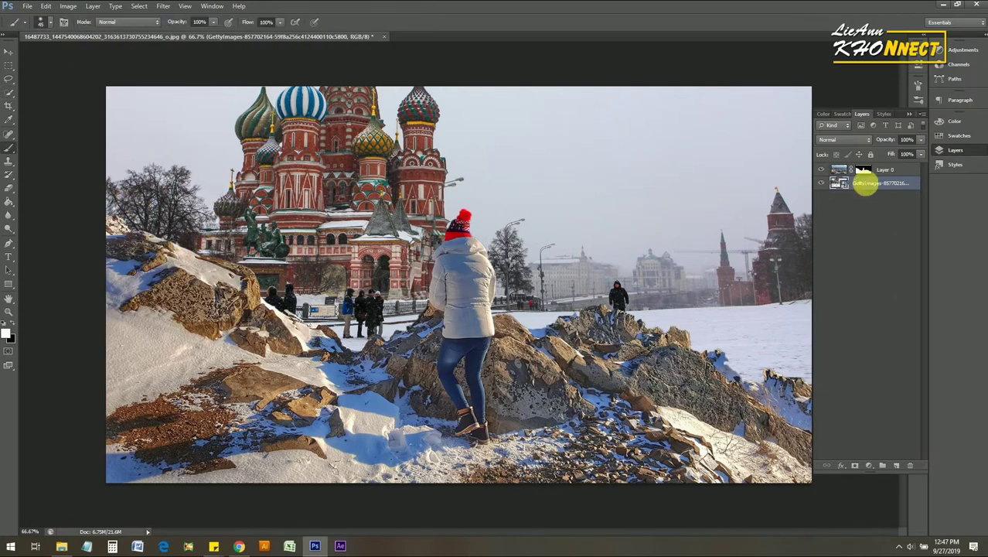
left_click(882, 171)
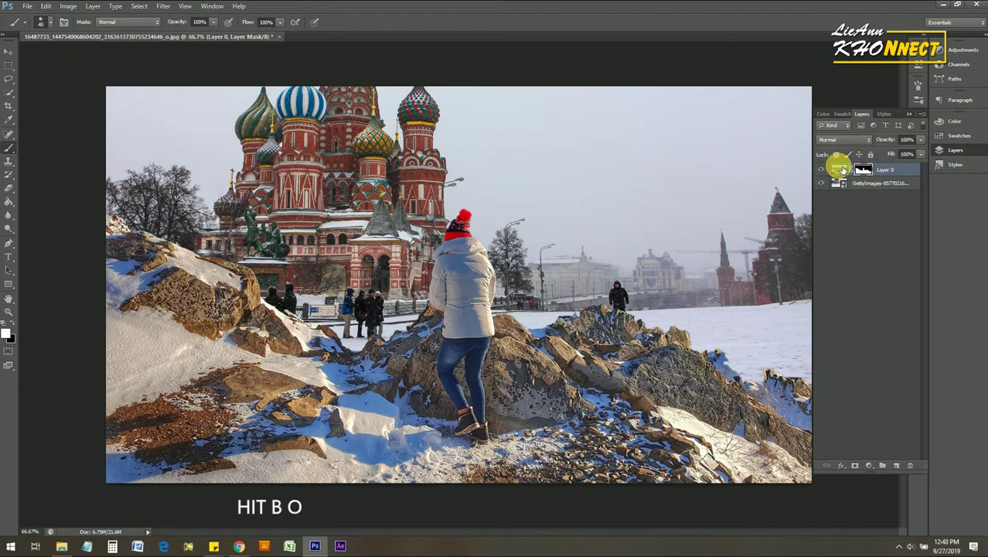
- Target Layer 0's mask and switch to the regular Brush tool
left_click(840, 170)
left_click(865, 170)
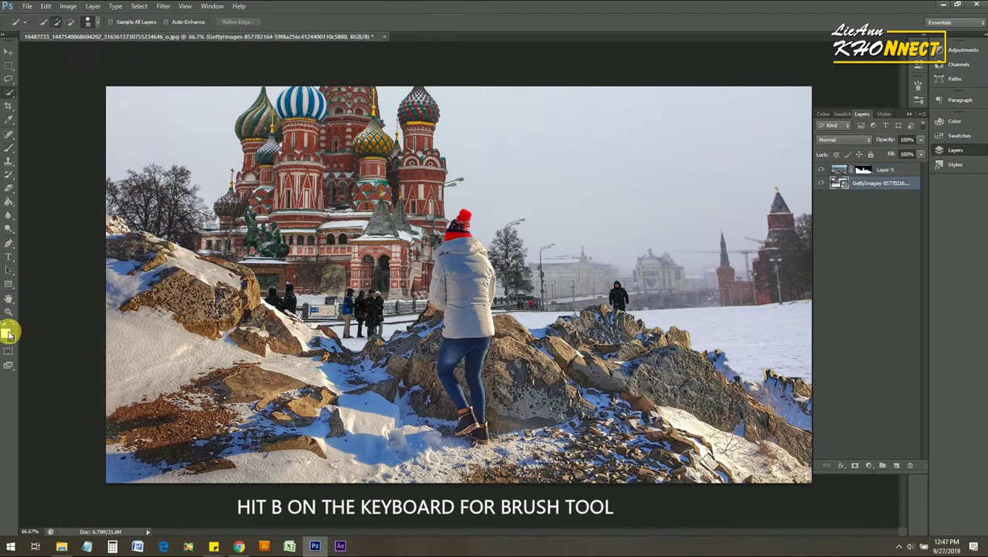
left_click(10, 147)
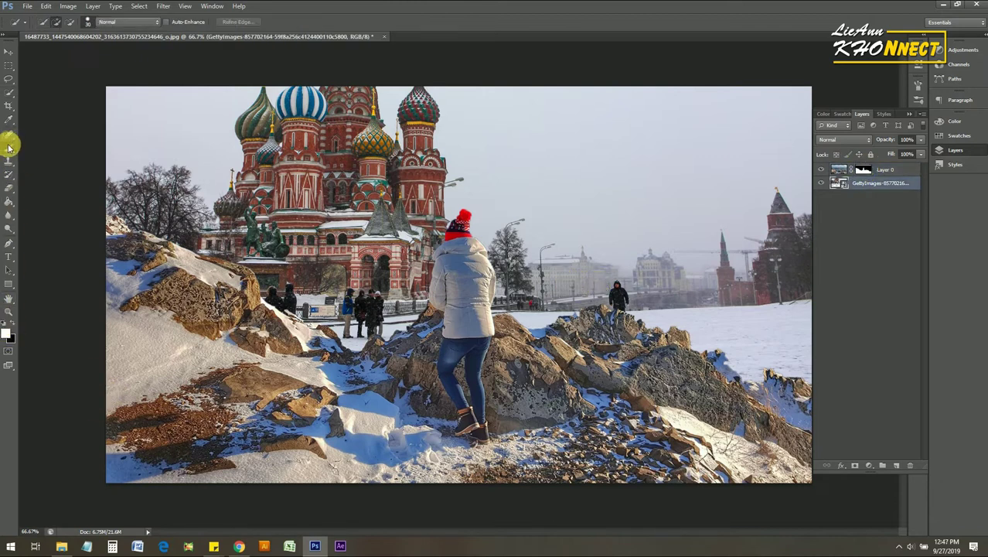
left_click_drag(9, 147, 62, 146)
key("alt+bracketright")
left_click(10, 332)
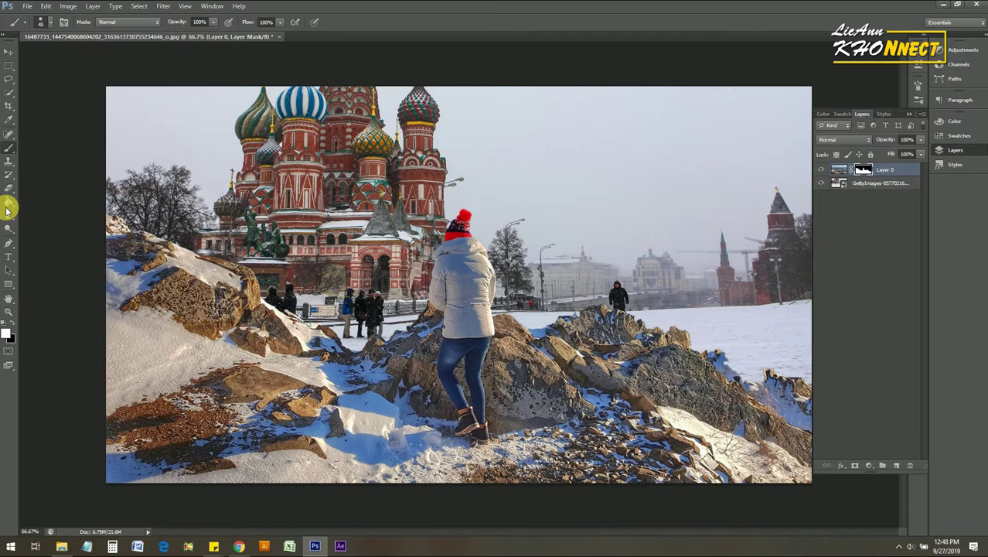
- Paint black on the mask over the sky to remove the stray blue stroke by the towers
left_click(12, 324)
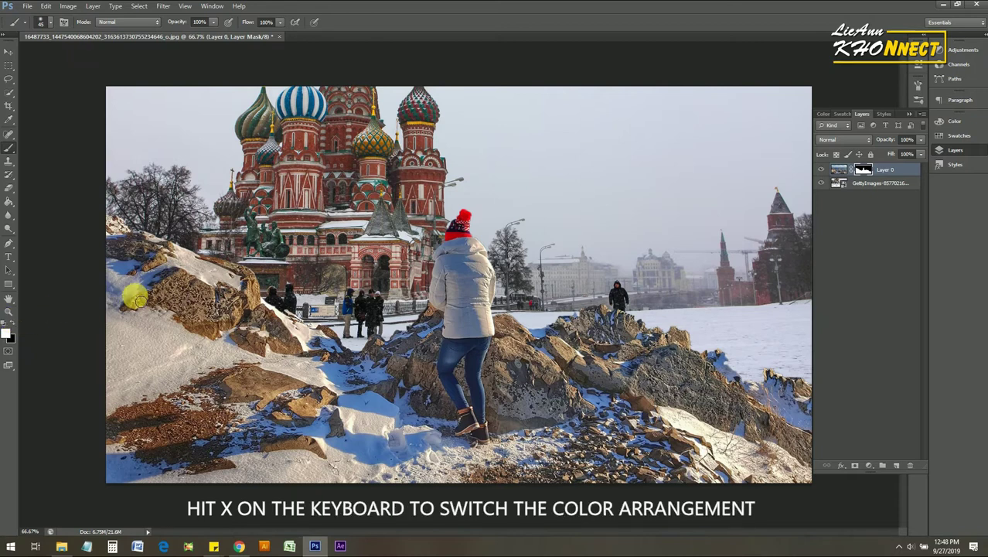
key("x")
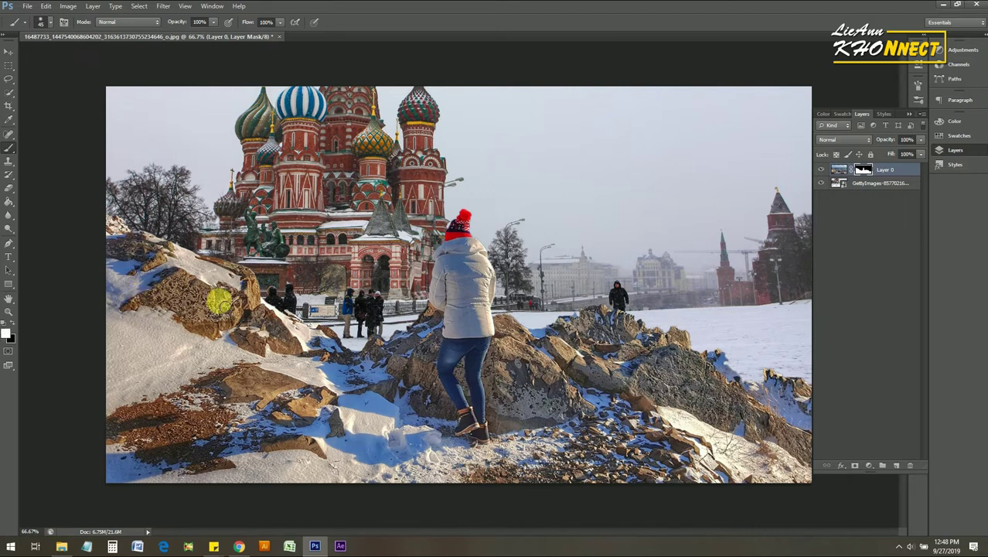
key("x")
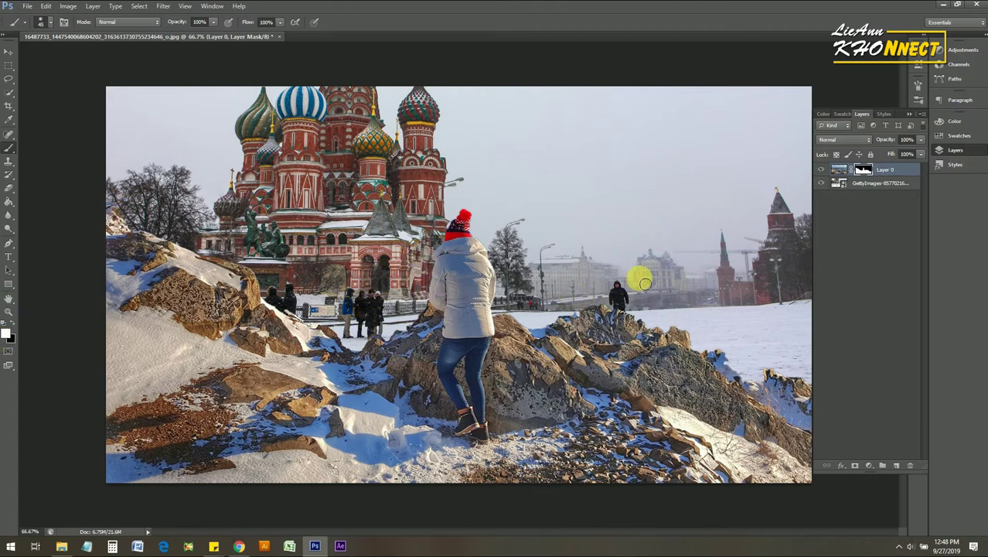
mouse_move(664, 261)
left_mouse_down()
mouse_move(716, 259)
mouse_move(712, 246)
mouse_move(676, 253)
mouse_move(680, 230)
mouse_move(732, 215)
left_mouse_up()
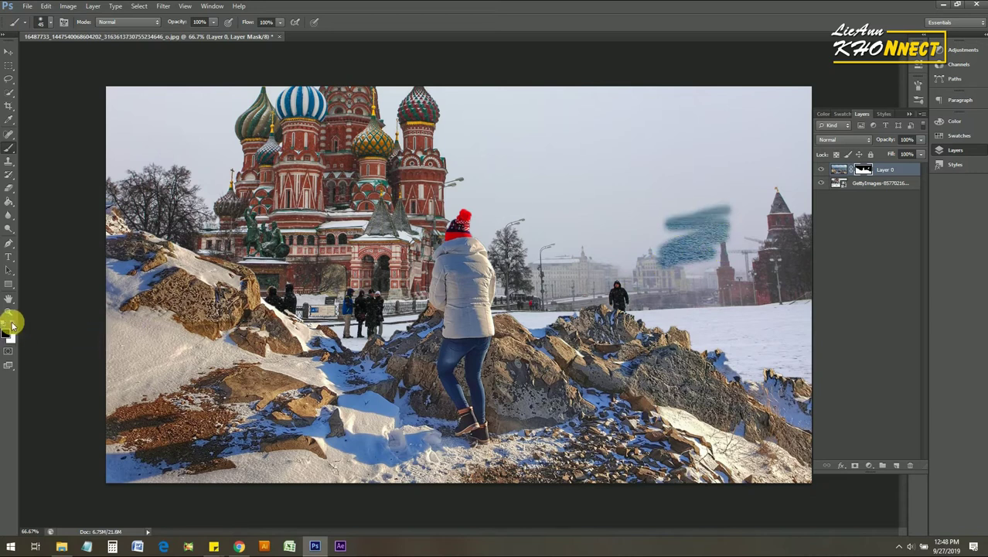
mouse_move(704, 223)
left_mouse_down()
mouse_move(676, 226)
mouse_move(741, 204)
mouse_move(716, 226)
mouse_move(747, 217)
mouse_move(652, 271)
mouse_move(696, 268)
mouse_move(753, 226)
mouse_move(691, 252)
mouse_move(656, 246)
left_mouse_up()
left_click(51, 25)
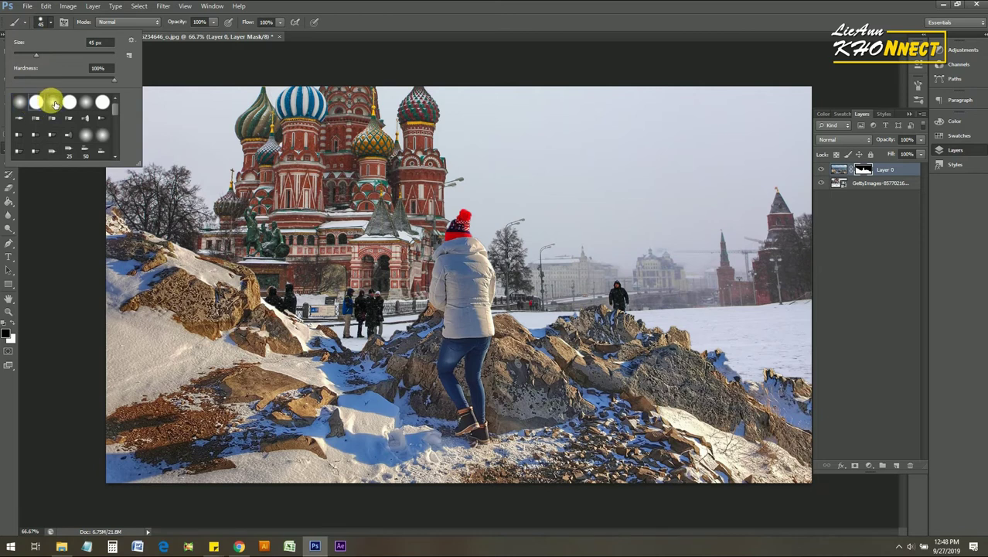
- Set a soft round brush at 0% hardness and 100% opacity
left_click(18, 101)
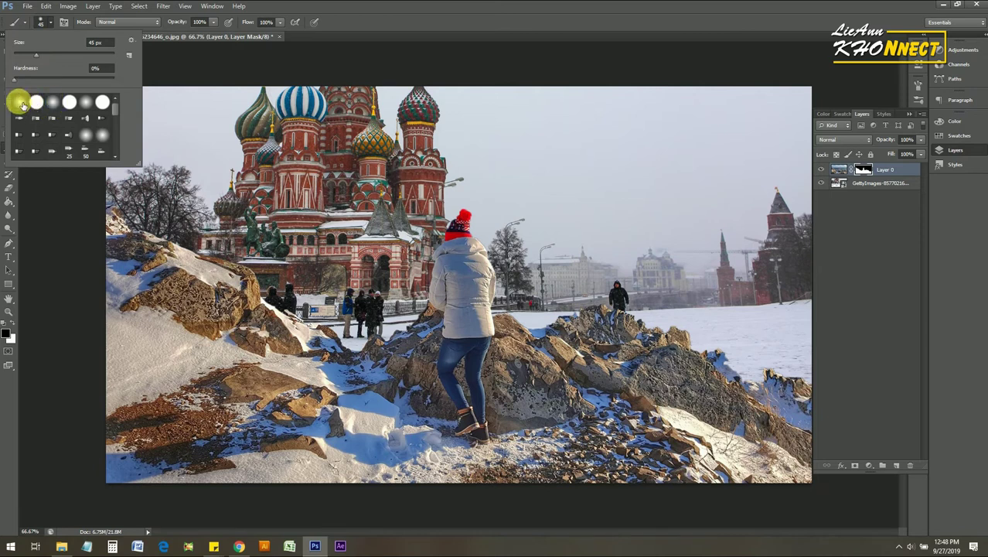
left_click(183, 22)
left_click_drag(175, 23, 254, 26)
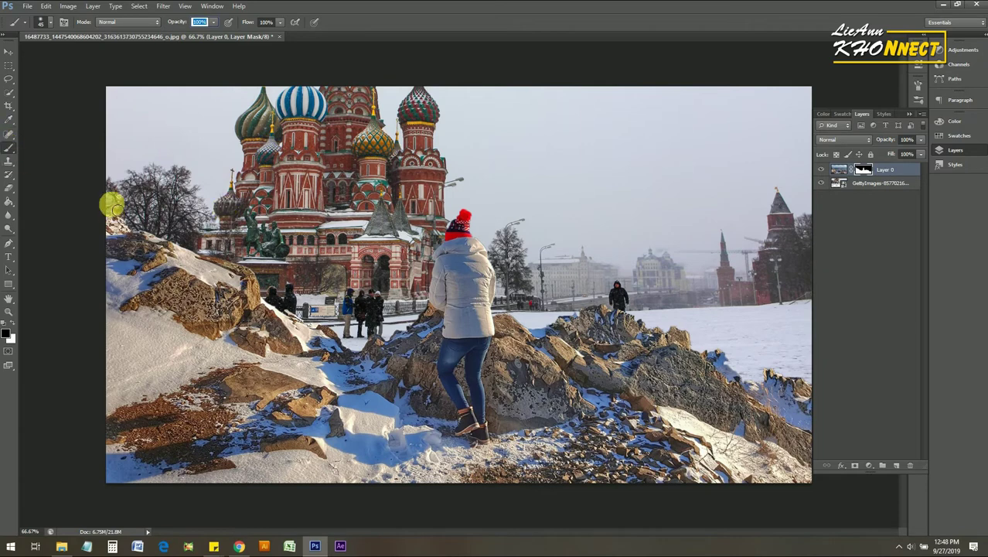
- Paint the mask along the rock tops to blend them softly into the snow
scroll(141, 232, "up", 5)
left_click_drag(154, 221, 360, 243)
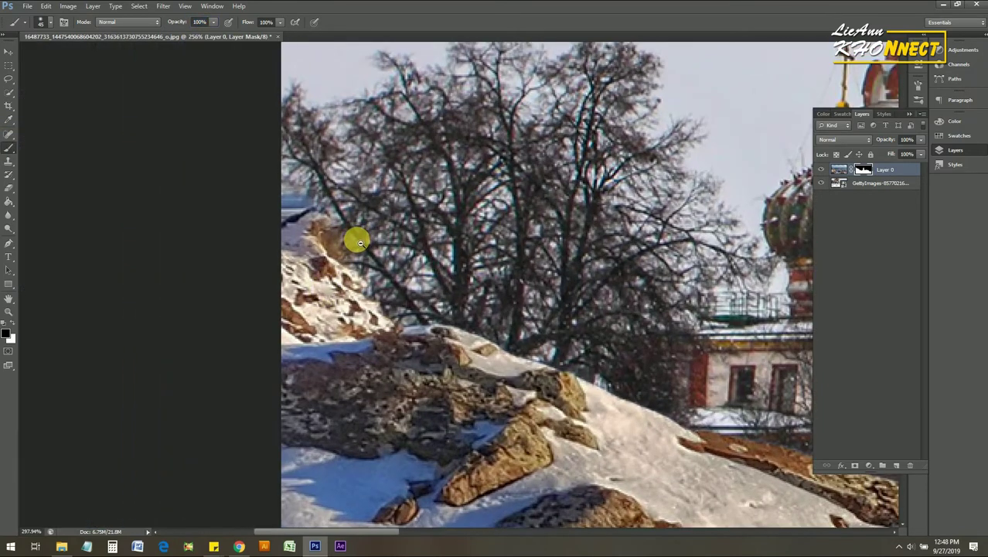
scroll(445, 293, "up", 1)
left_click_drag(446, 293, 158, 139)
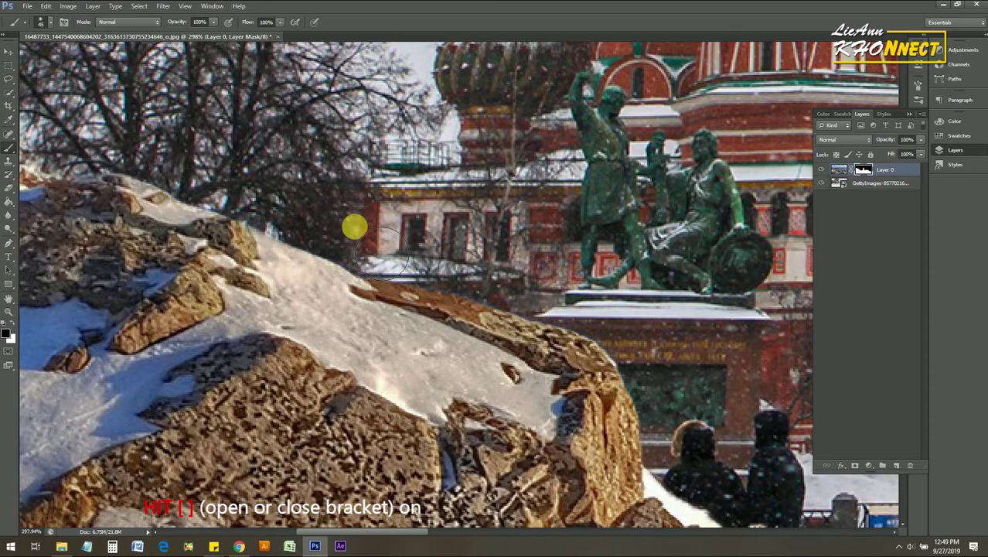
scroll(387, 230, "down", 3)
mouse_move(241, 167)
left_mouse_down()
mouse_move(453, 354)
mouse_move(269, 238)
mouse_move(232, 230)
mouse_move(327, 323)
mouse_move(319, 280)
mouse_move(352, 316)
mouse_move(40, 148)
mouse_move(101, 263)
mouse_move(10, 280)
left_mouse_up()
key("bracketright")
key("bracketright")
key("bracketright")
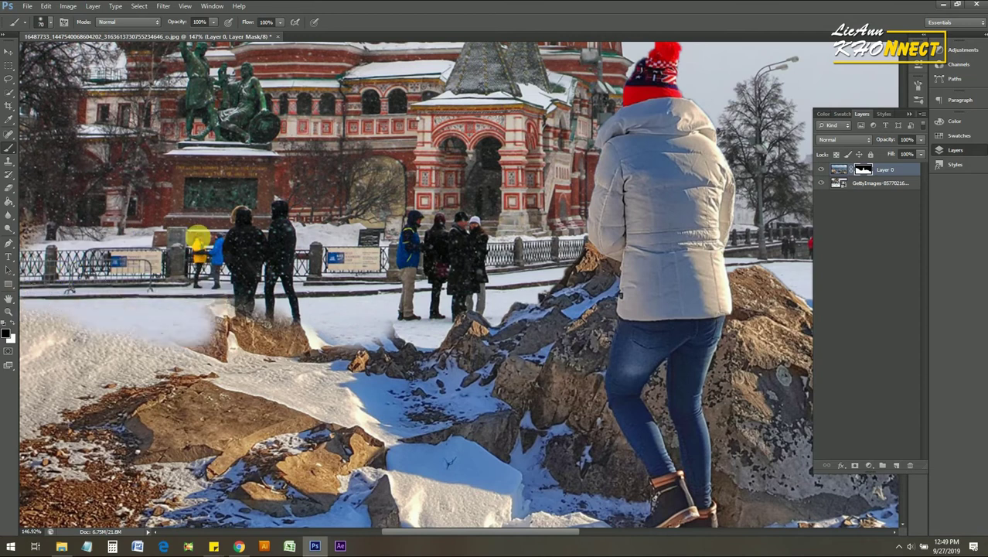
scroll(10, 278, "down", 2)
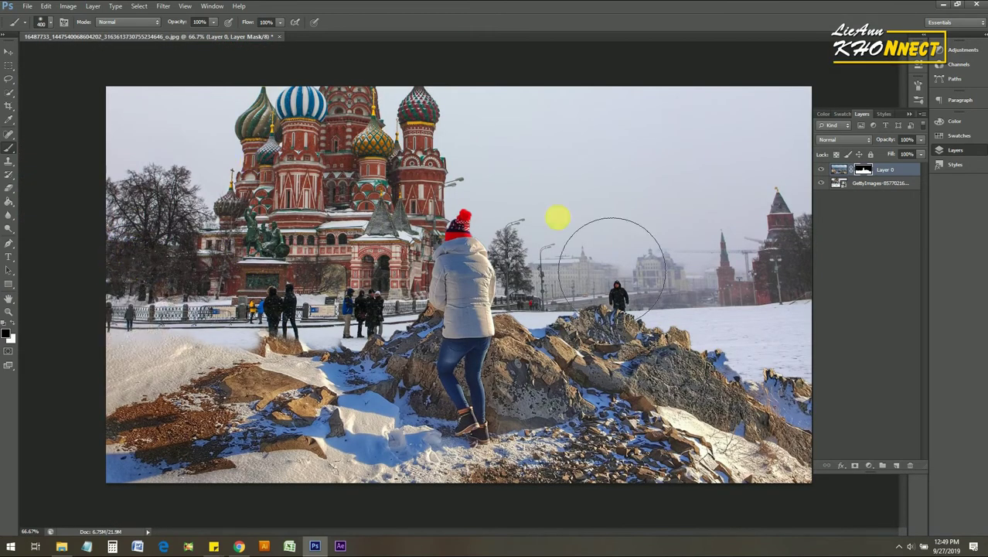
left_click_drag(545, 278, 631, 265)
mouse_move(686, 317)
left_mouse_down()
mouse_move(646, 316)
mouse_move(592, 334)
left_mouse_up()
key("bracketleft")
key("bracketleft")
key("bracketleft")
key("bracketleft")
key("bracketleft")
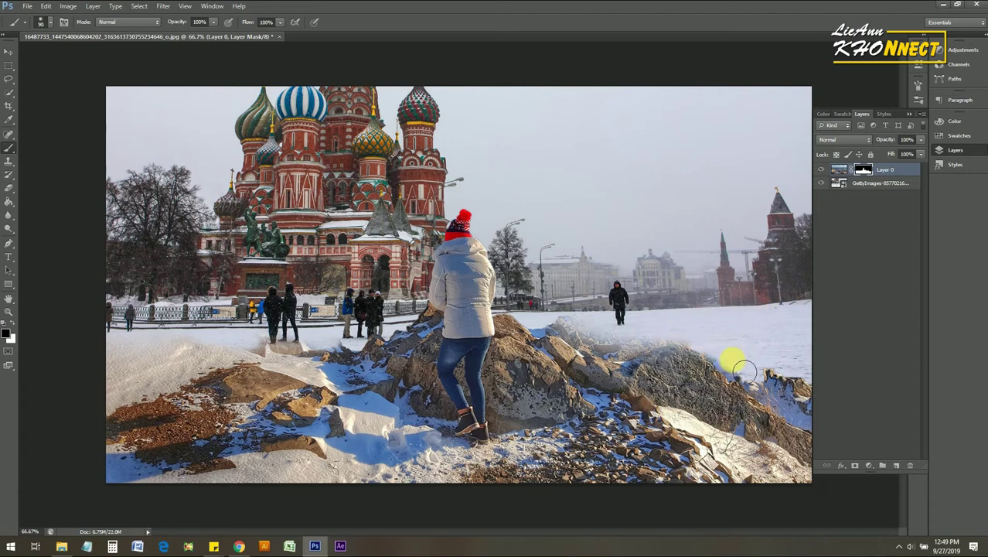
left_click_drag(745, 373, 804, 387)
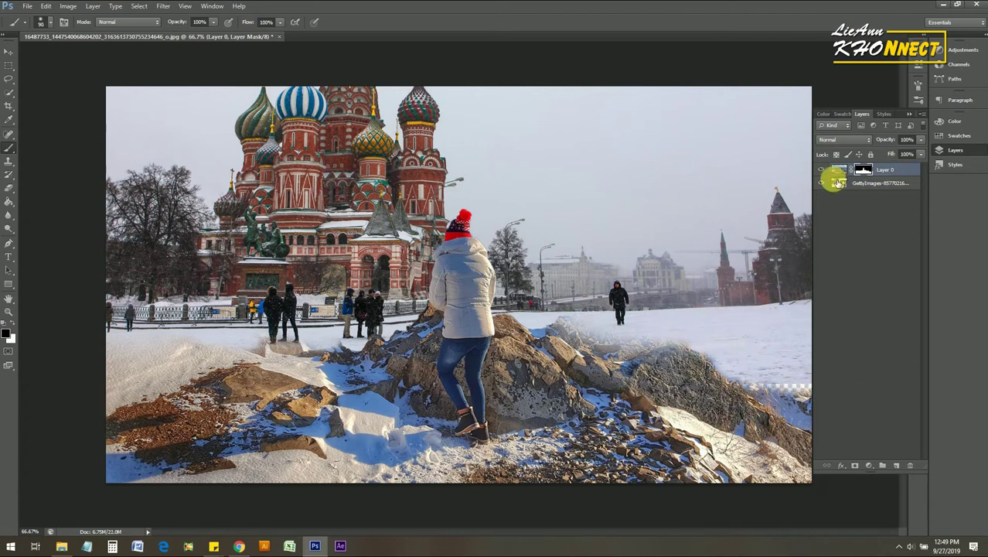
- Shift the GettyImages background layer slightly down to close the gap
left_click(8, 51)
key("alt+bracketleft")
left_click_drag(705, 183, 708, 194)
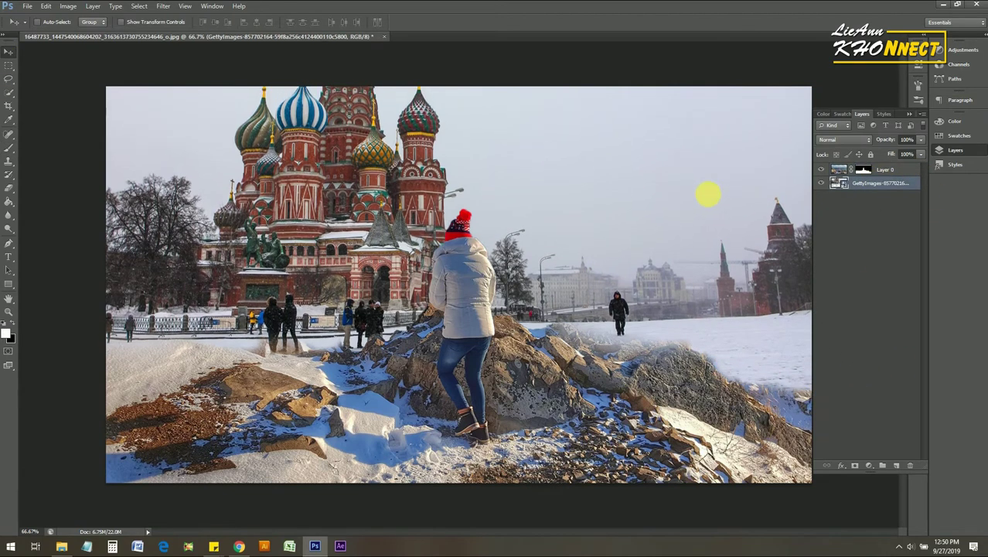
key("alt+bracketright")
key("b")
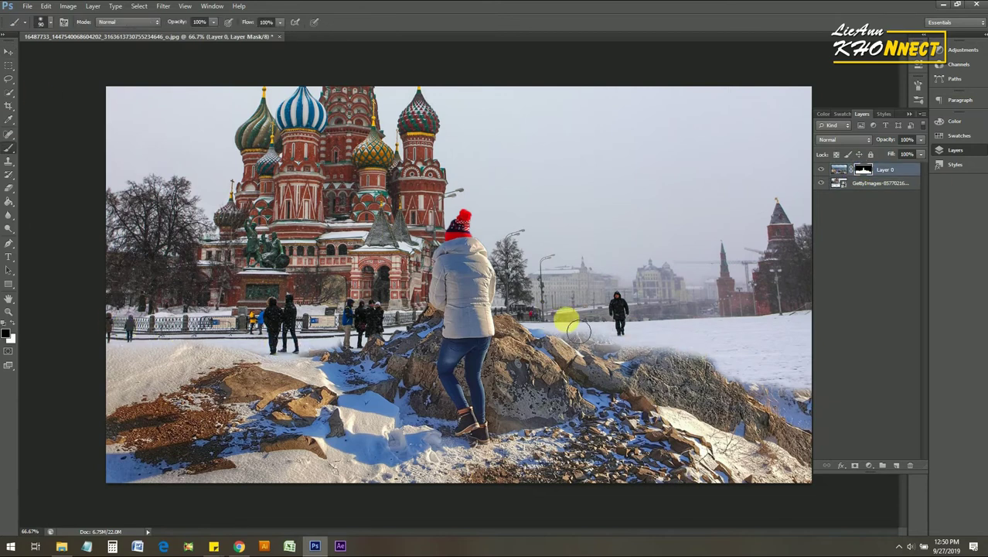
- Paint white along the rock edge by the snow to reveal the nearby people
scroll(696, 340, "up", 5)
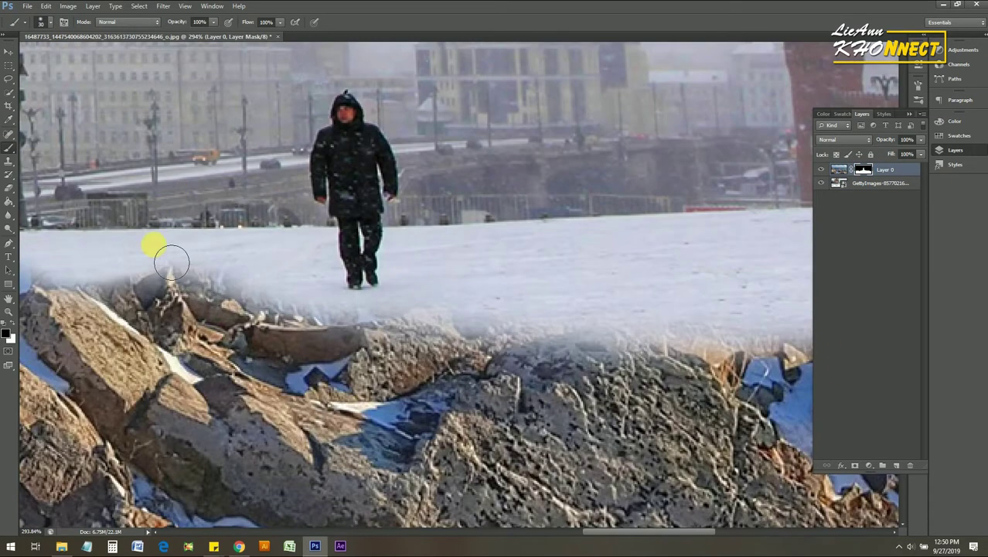
left_click_drag(152, 246, 493, 212)
left_click_drag(762, 188, 532, 185)
key("x")
mouse_move(588, 296)
left_mouse_down()
mouse_move(578, 221)
mouse_move(686, 283)
mouse_move(159, 230)
left_mouse_up()
scroll(611, 280, "down", 4)
key("x")
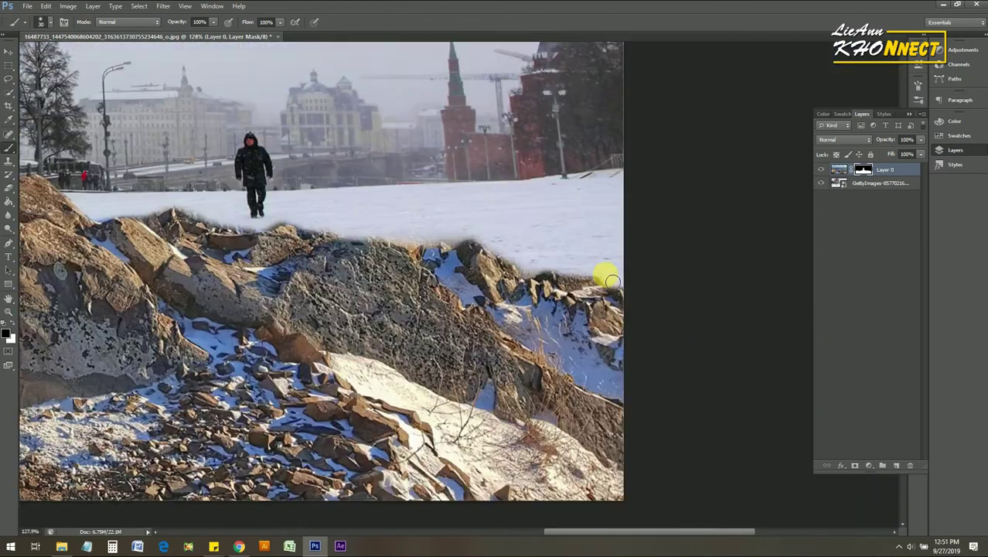
scroll(340, 276, "down", 1)
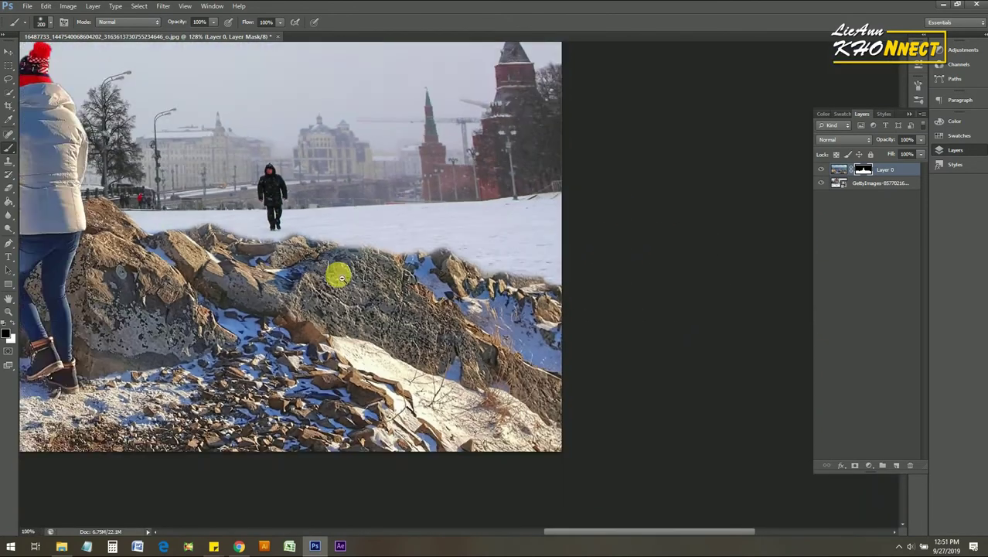
scroll(397, 298, "down", 2)
scroll(621, 329, "up", 2)
scroll(621, 323, "up", 1)
scroll(603, 323, "down", 2)
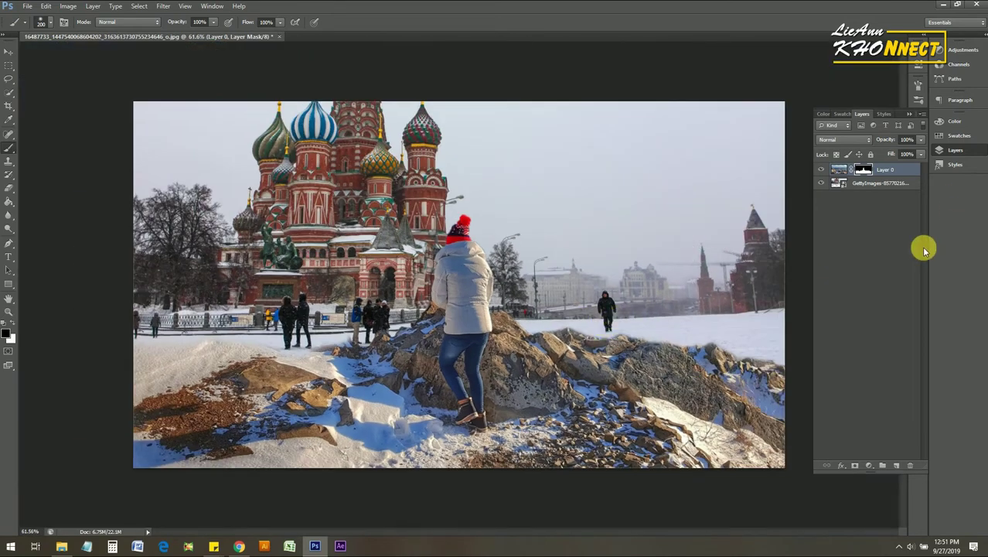
left_click(93, 6)
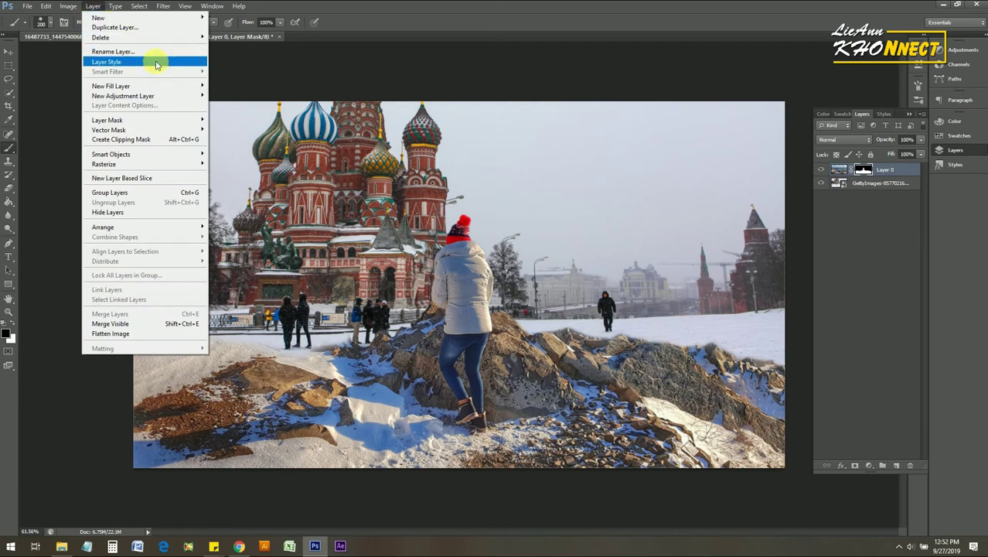
- Add a Curves adjustment layer and bend its curve upward to brighten the composite
mouse_move(155, 97)
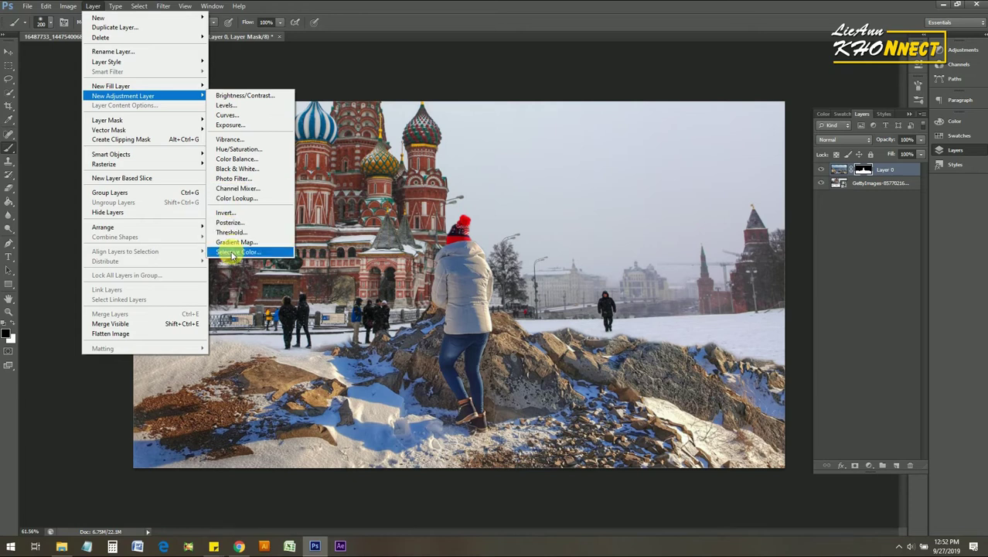
key("Escape")
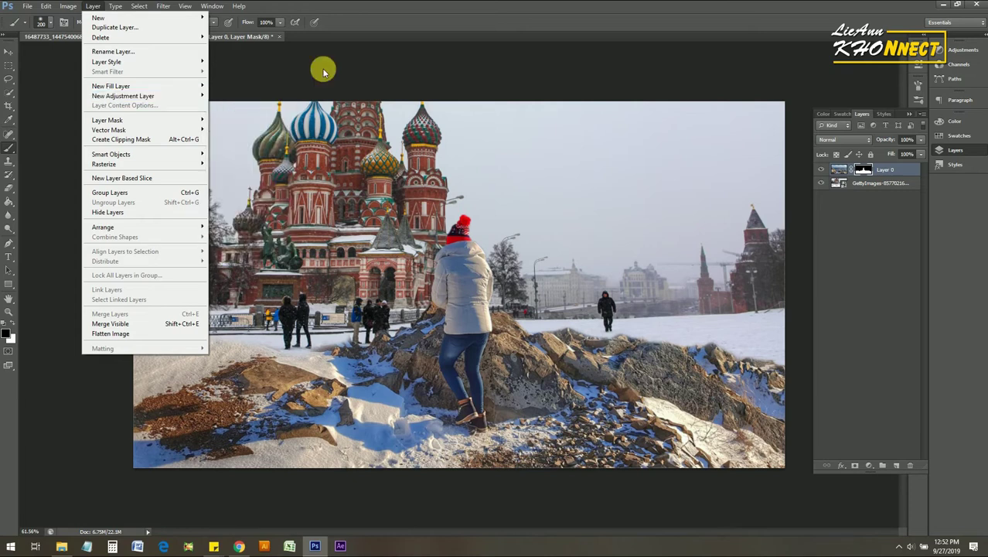
key("Escape")
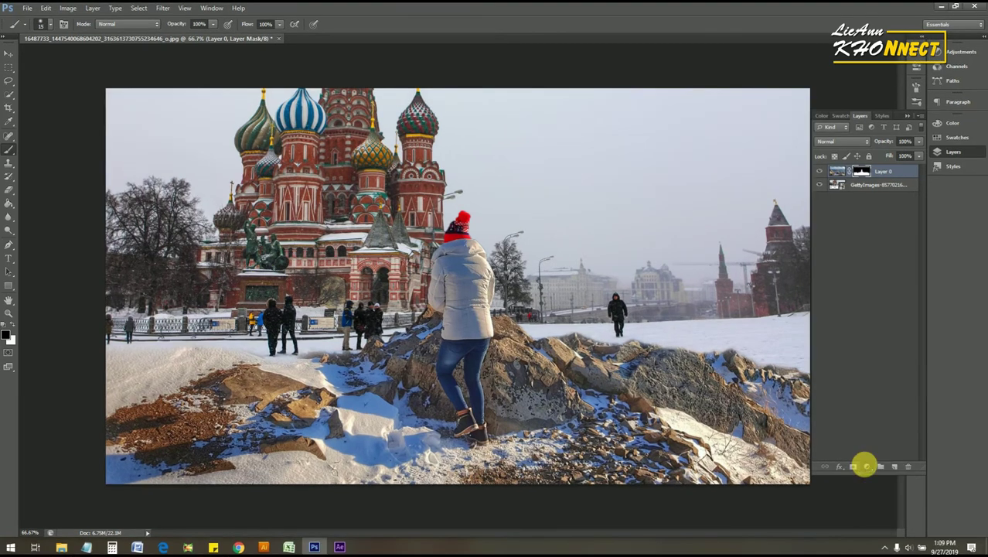
left_click(866, 466)
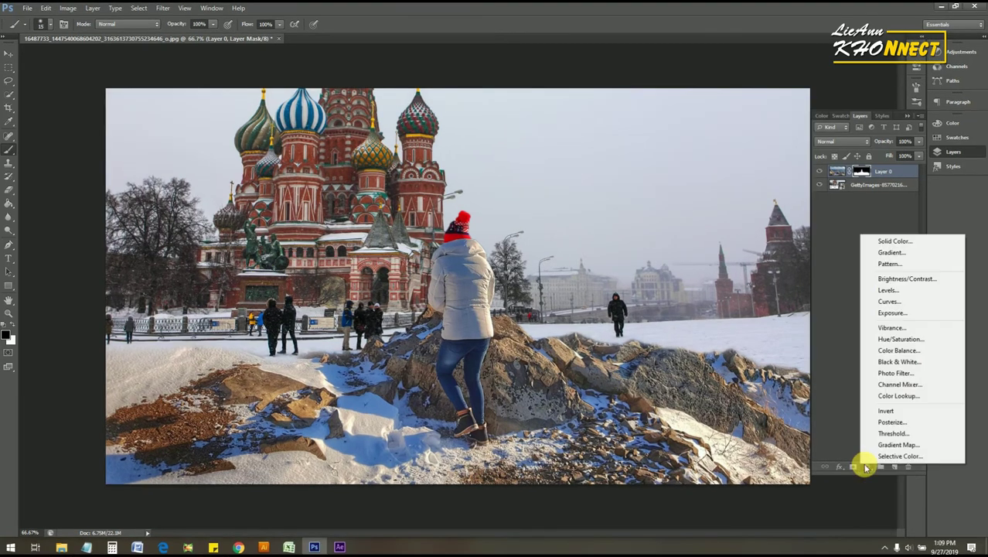
left_click(903, 302)
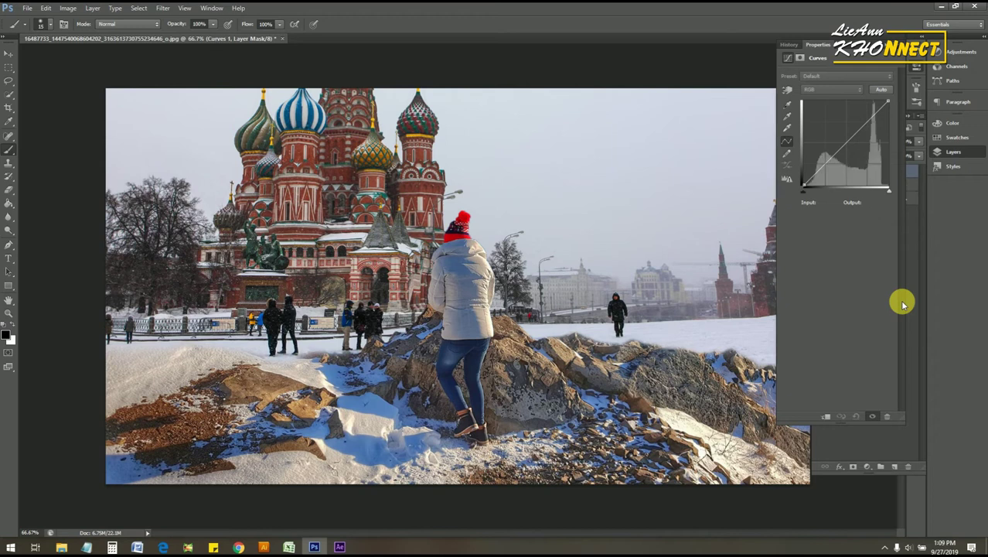
left_click_drag(859, 132, 821, 175)
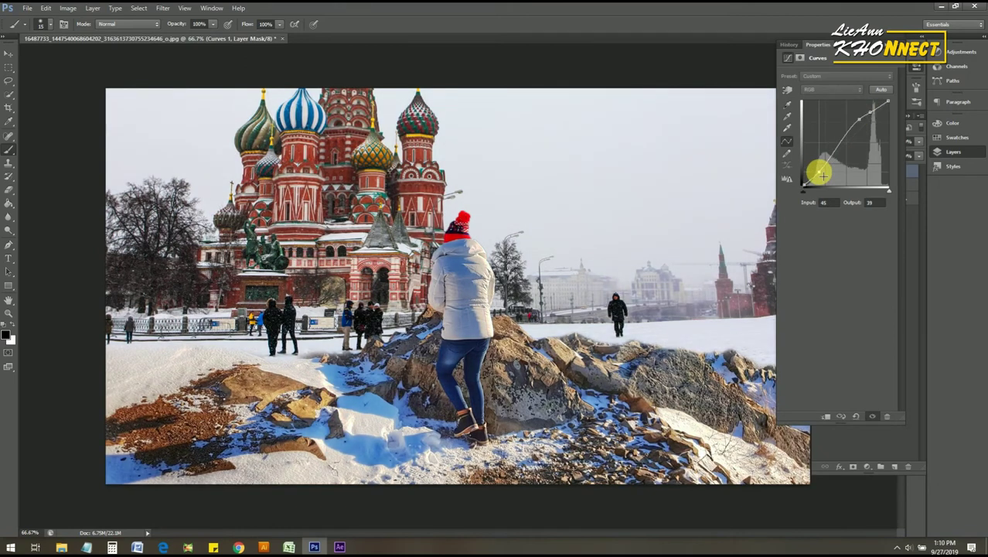
left_click(891, 37)
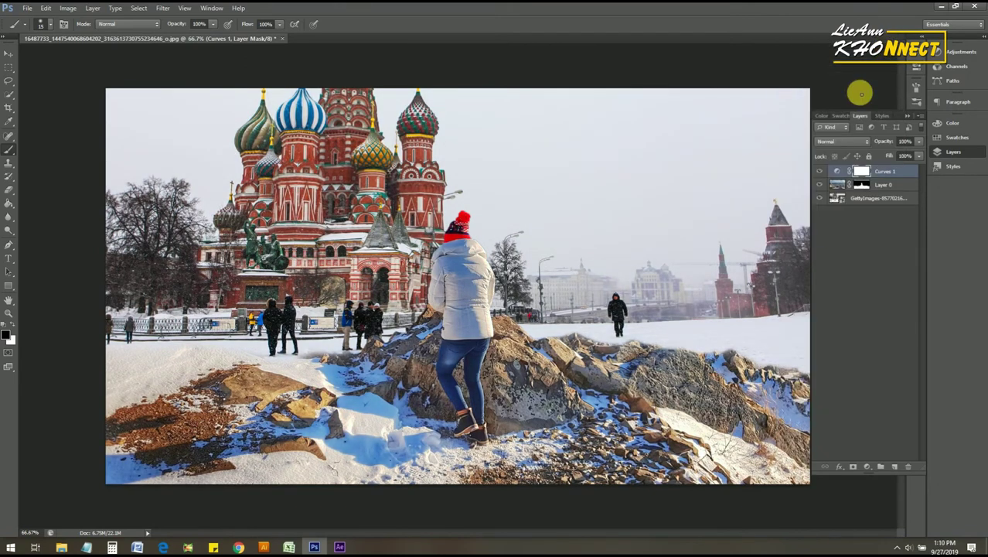
- Toggle the Curves, Layer 0 and Moscow background layers off and on to compare
left_click(822, 173)
left_click(821, 173)
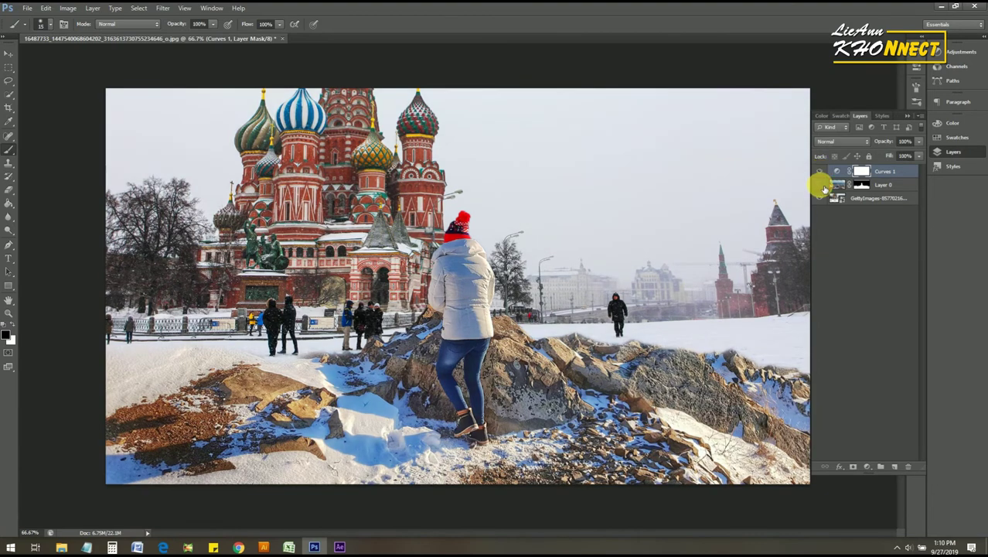
left_click(822, 186)
left_click(822, 185)
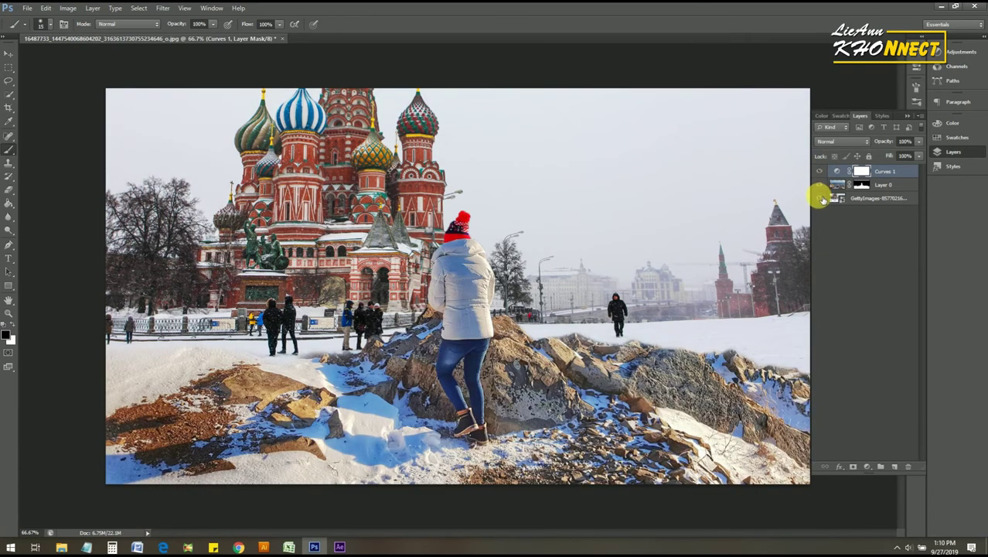
left_click(823, 199)
left_click(822, 198)
mouse_move(676, 265)
left_mouse_down()
mouse_move(635, 278)
mouse_move(664, 266)
mouse_move(670, 273)
left_mouse_up()
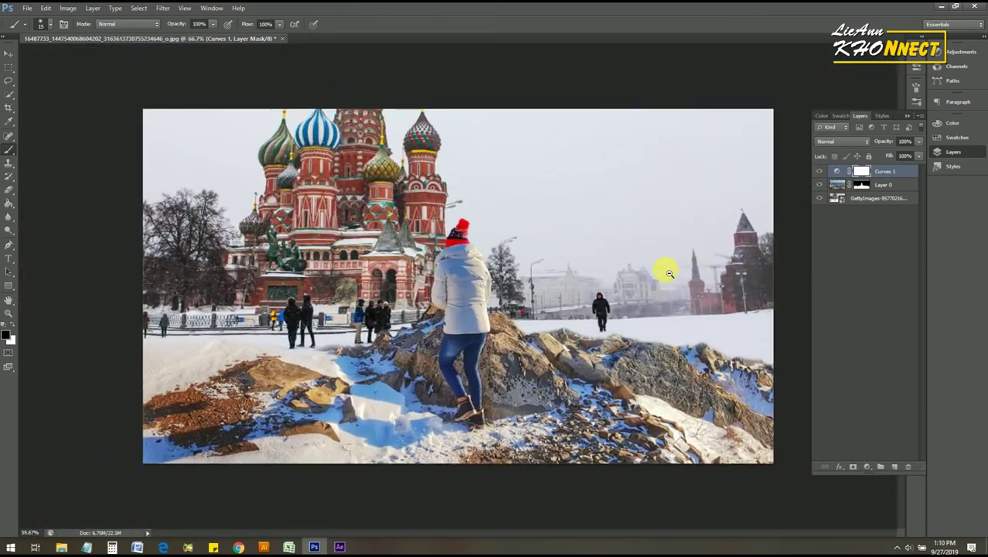